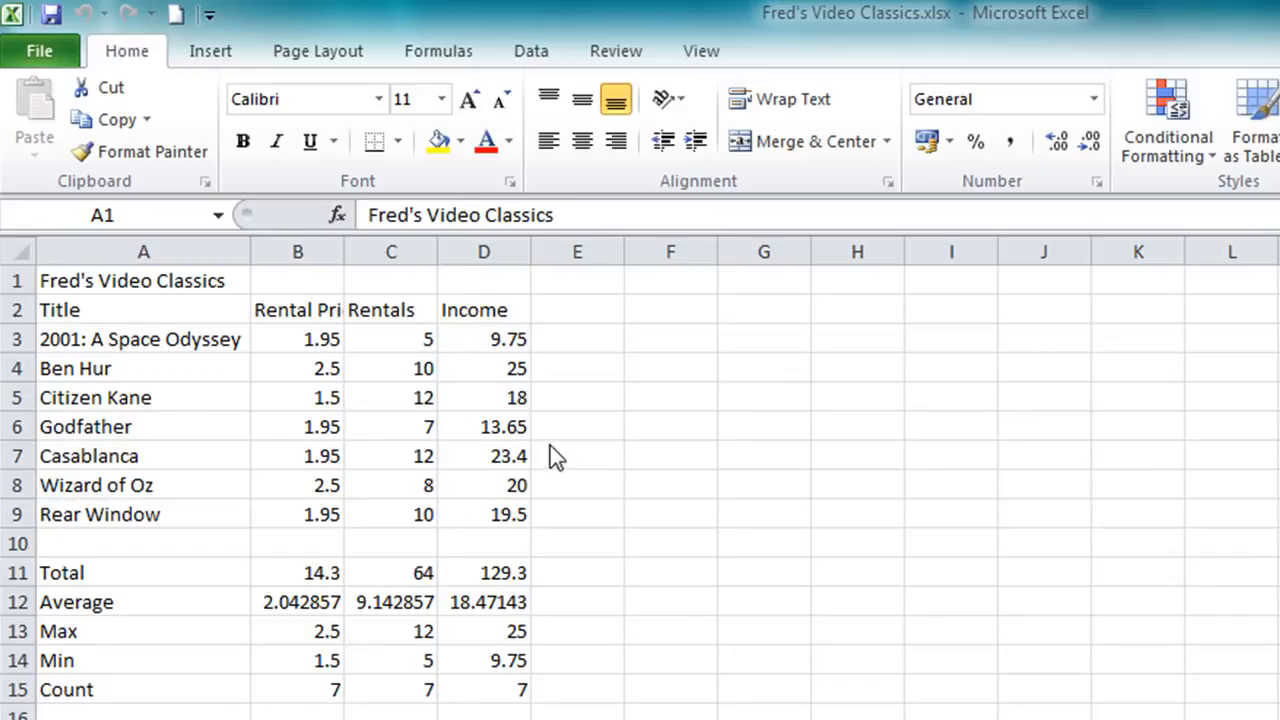
Check the formulas behind the first film's income and the total, average and maximum of the Income column.
{"action": "left_click", "coordinate": [501, 348]}
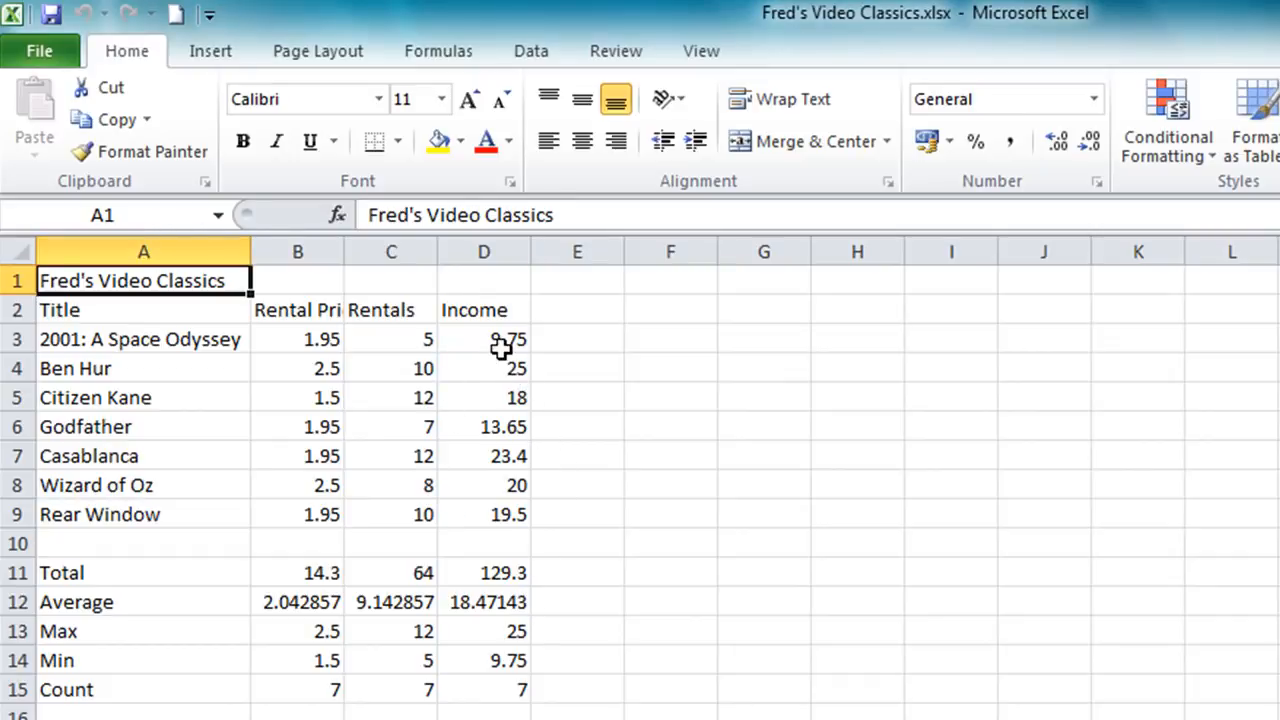
{"action": "left_click", "coordinate": [501, 346]}
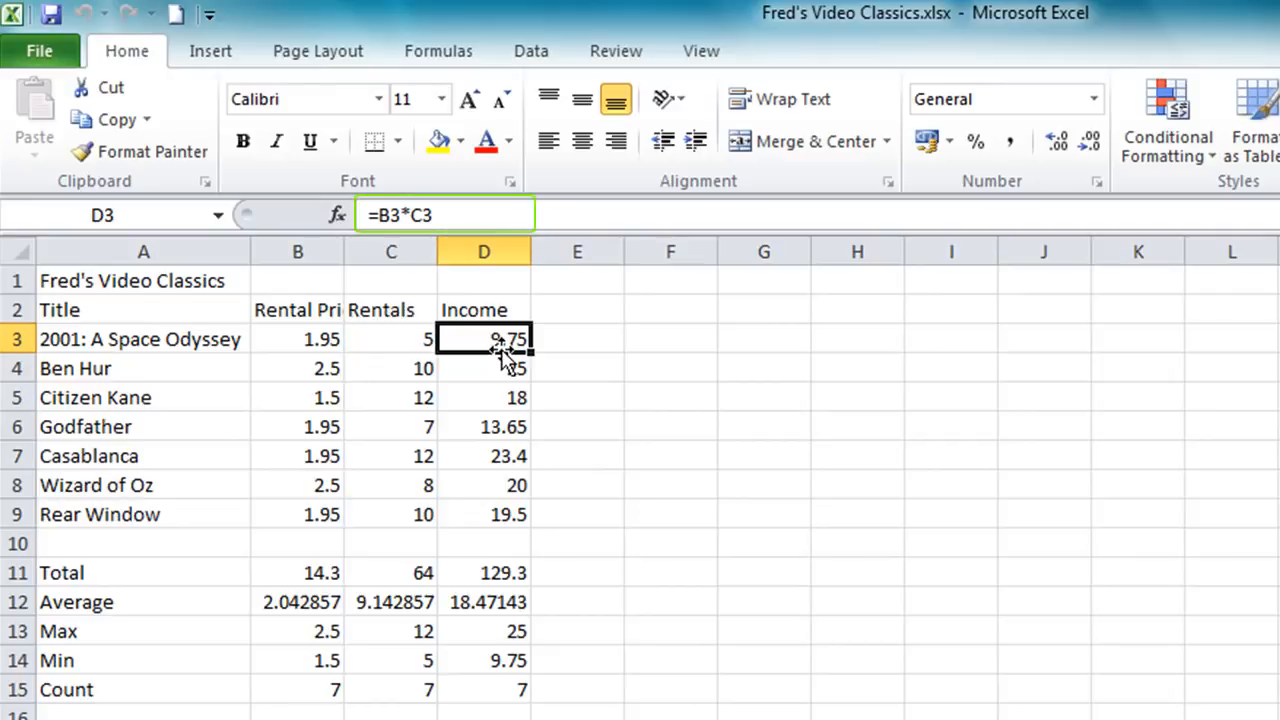
{"action": "left_click", "coordinate": [498, 572]}
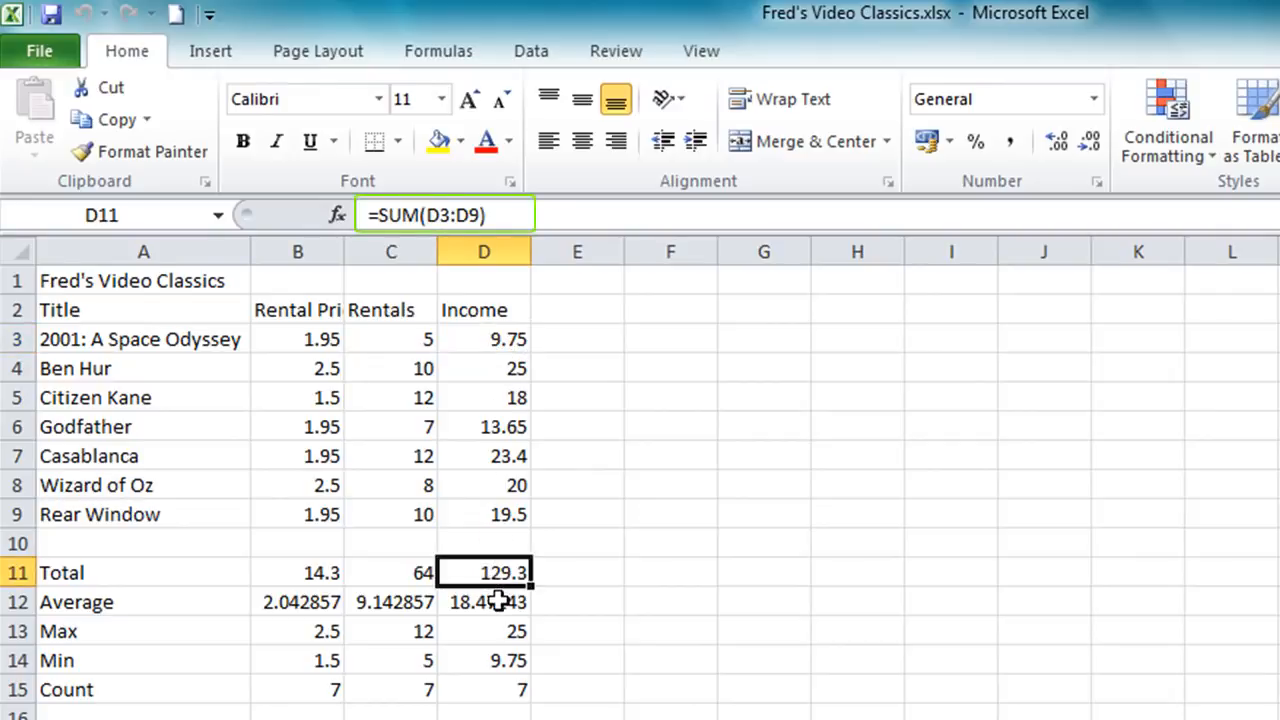
{"action": "left_click", "coordinate": [498, 601]}
{"action": "left_click", "coordinate": [500, 632]}
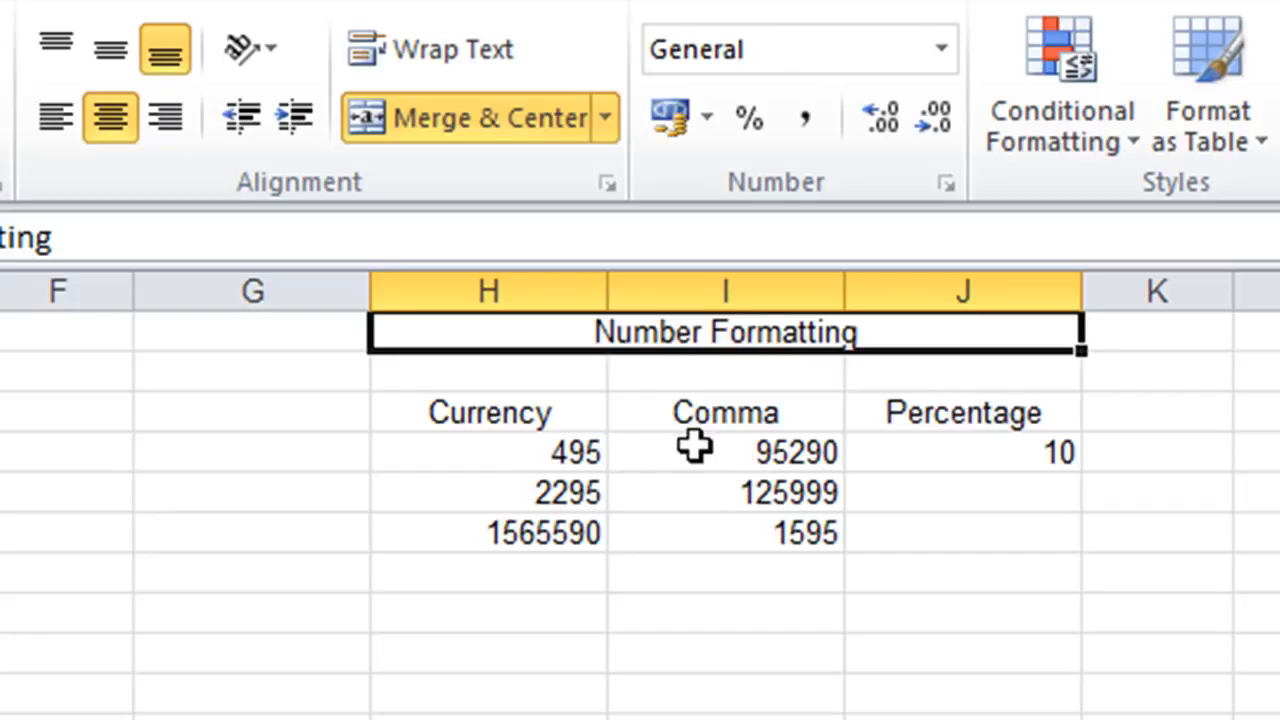
Apply the Accounting number format with the £ symbol to the first value under Currency, cell H4.
{"action": "left_click", "coordinate": [537, 460]}
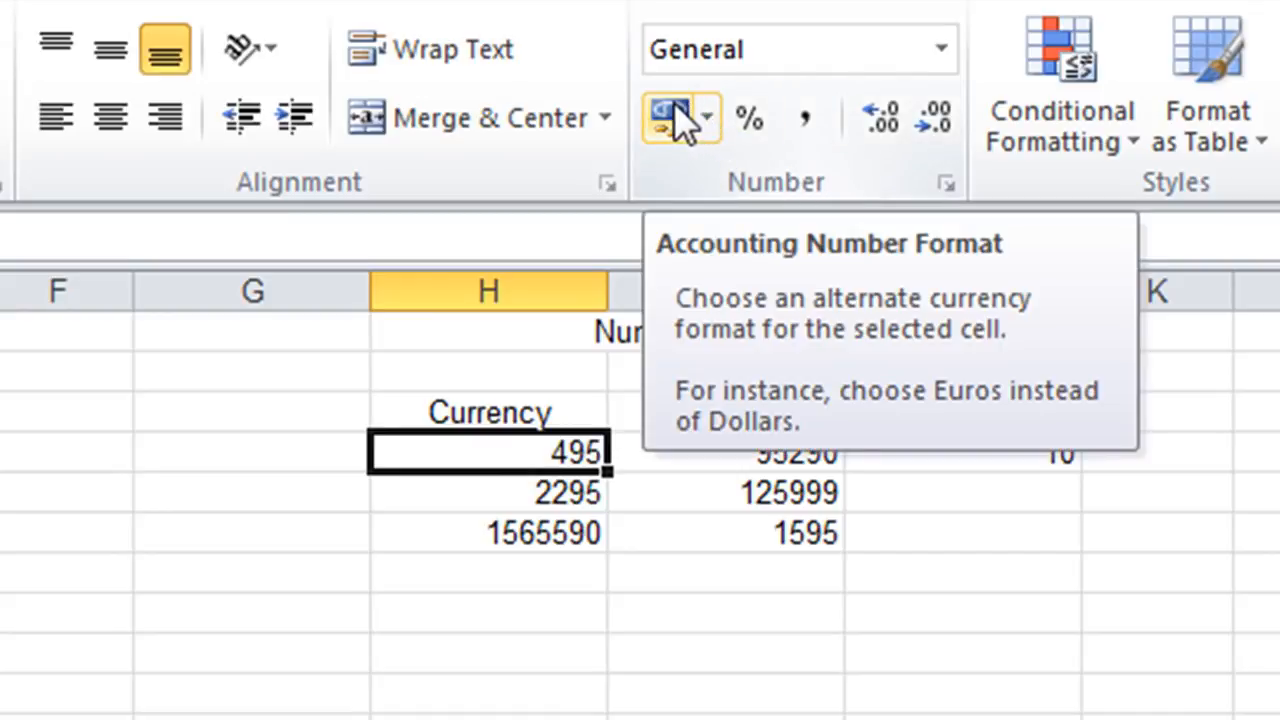
{"action": "left_click", "coordinate": [670, 118]}
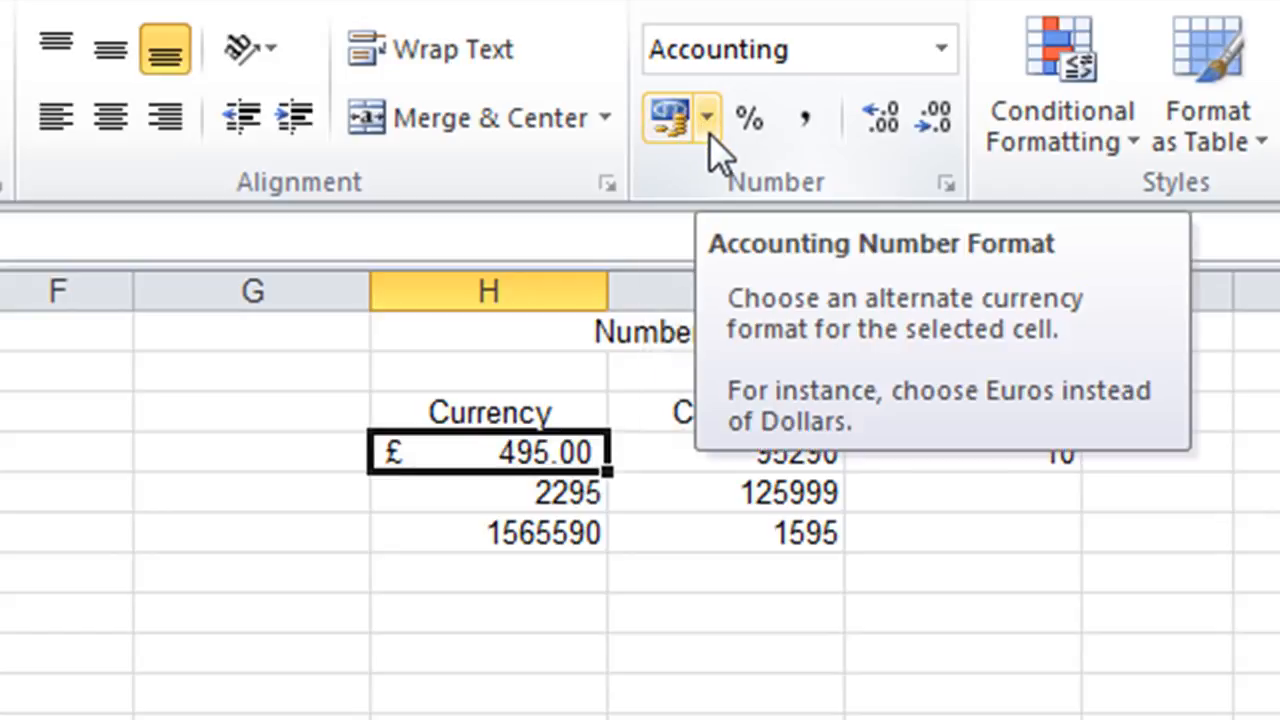
Browse the additional currency symbols available for the Accounting format, and leave the format settings without applying a change.
{"action": "left_click", "coordinate": [709, 133]}
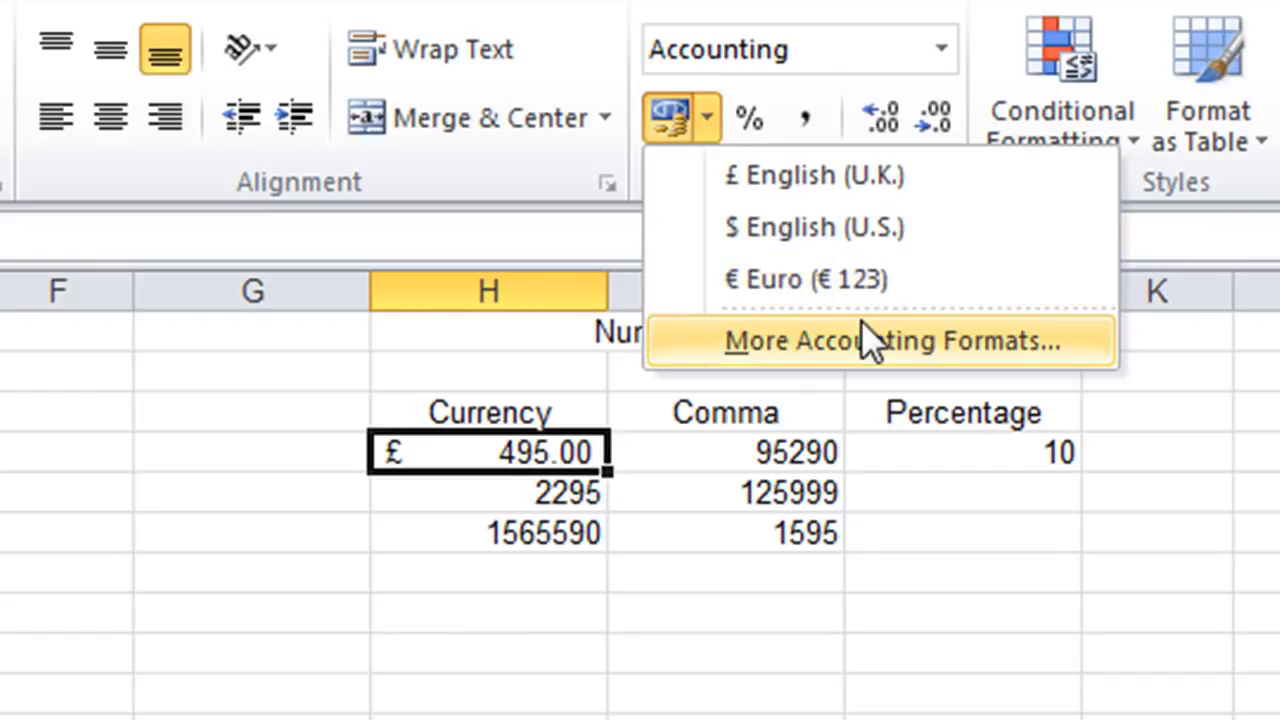
{"action": "left_click", "coordinate": [1020, 342]}
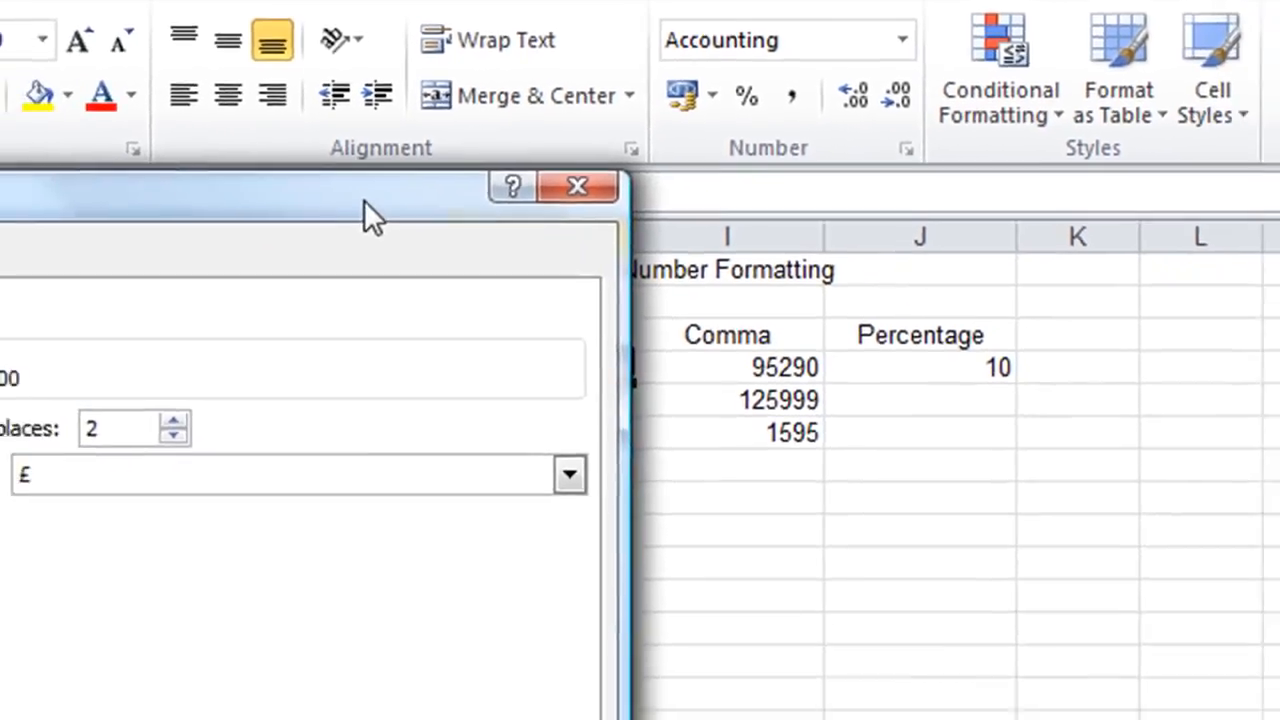
{"action": "left_click_drag", "start_coordinate": [364, 200], "coordinate": [987, 194]}
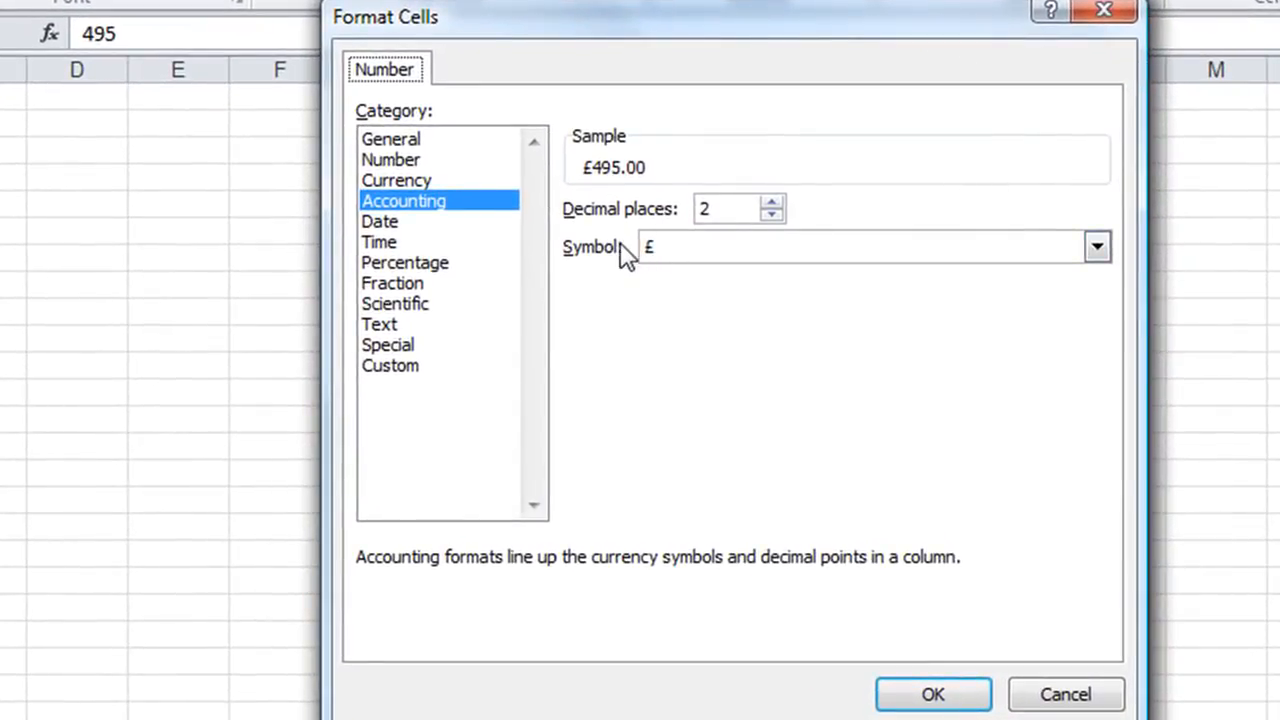
{"action": "left_click", "coordinate": [1105, 249]}
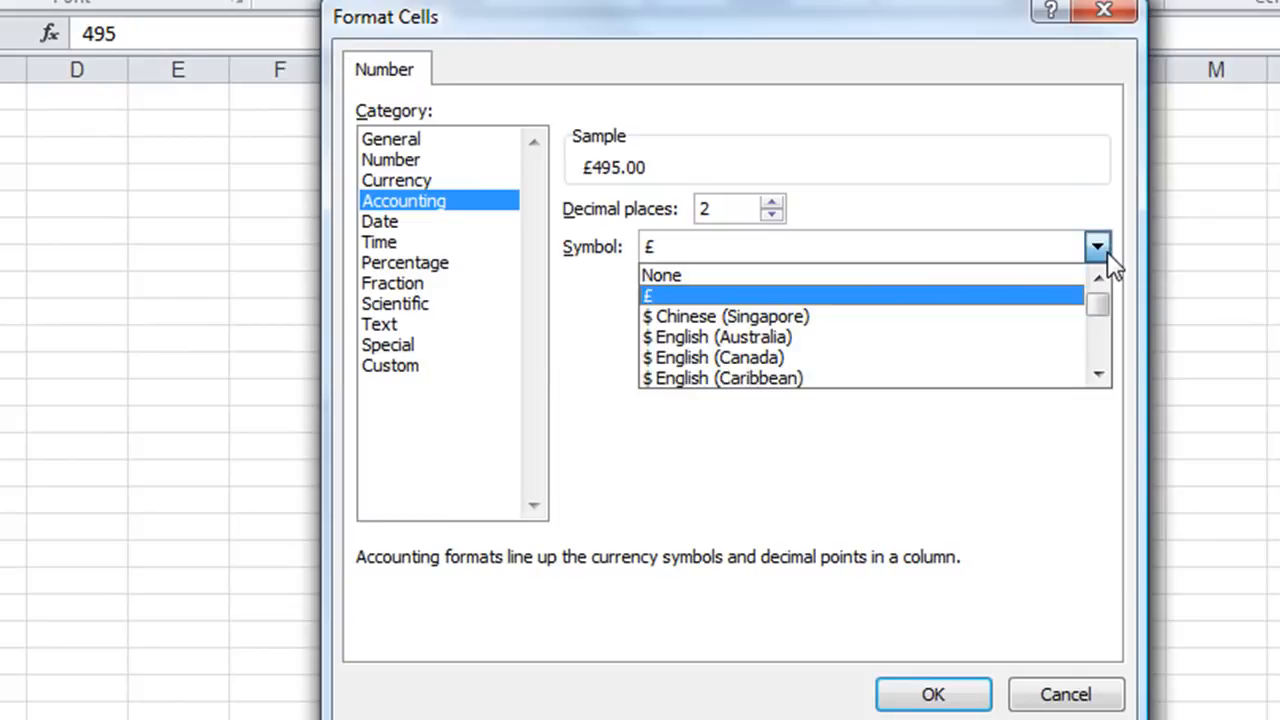
{"action": "left_click", "coordinate": [1098, 372]}
{"action": "left_click", "coordinate": [1098, 372]}
{"action": "left_click", "coordinate": [1099, 368]}
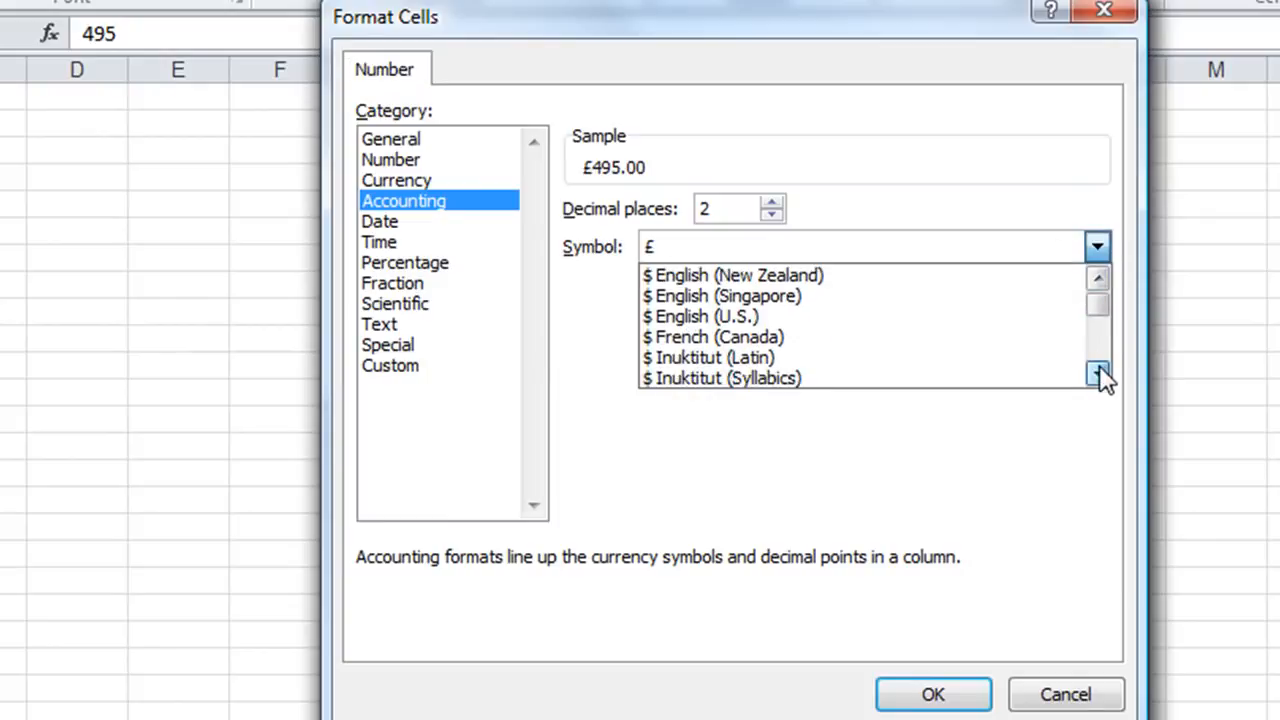
{"action": "left_click", "coordinate": [1099, 368]}
{"action": "left_click", "coordinate": [1099, 370]}
{"action": "left_click", "coordinate": [1099, 370]}
{"action": "left_click", "coordinate": [1099, 370]}
{"action": "left_click", "coordinate": [1099, 370]}
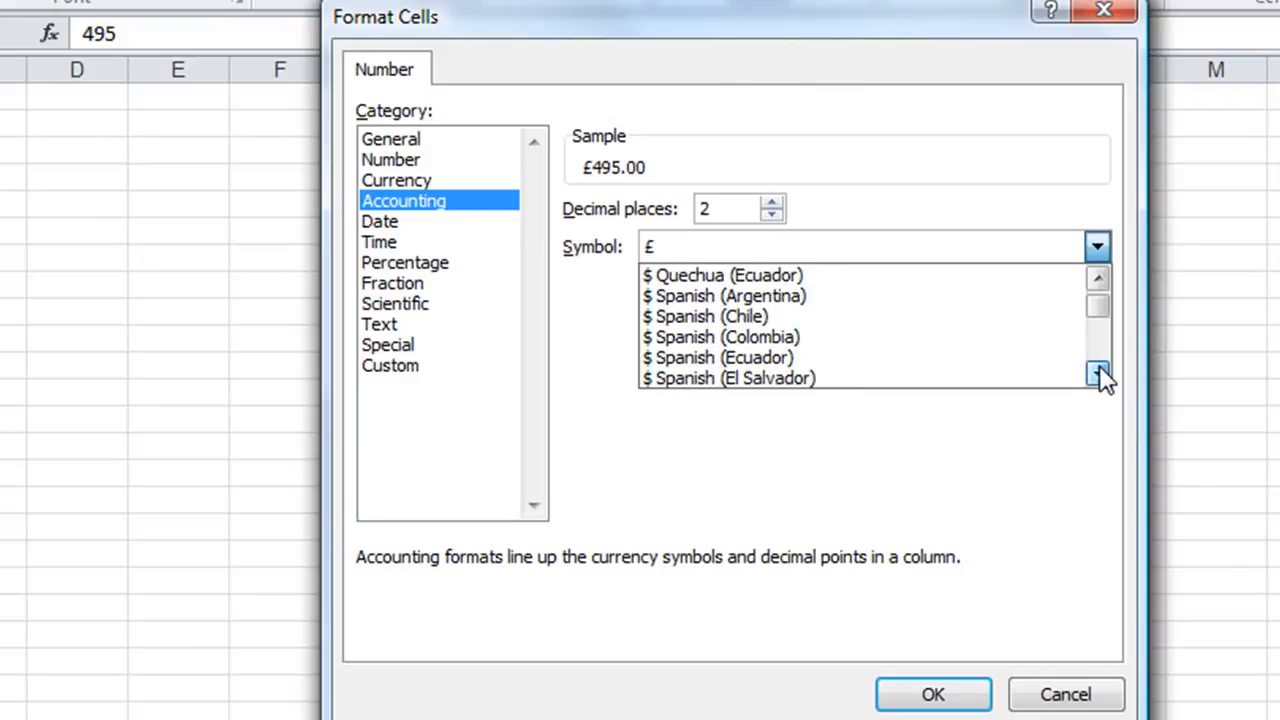
{"action": "left_click", "coordinate": [1099, 370]}
{"action": "left_click", "coordinate": [1099, 370]}
{"action": "left_click", "coordinate": [1099, 370]}
{"action": "left_click", "coordinate": [1099, 370]}
{"action": "left_click", "coordinate": [1099, 370]}
{"action": "left_click", "coordinate": [1099, 370]}
{"action": "left_click", "coordinate": [1099, 370]}
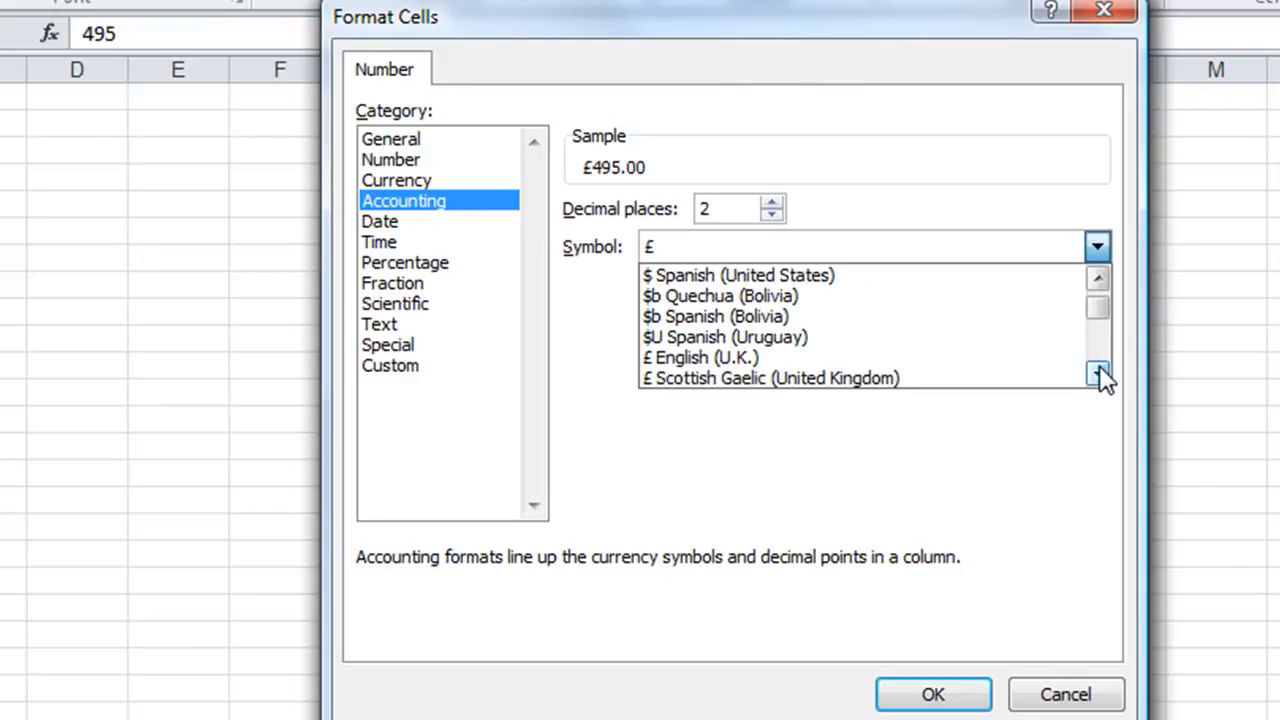
{"action": "left_click", "coordinate": [1063, 700]}
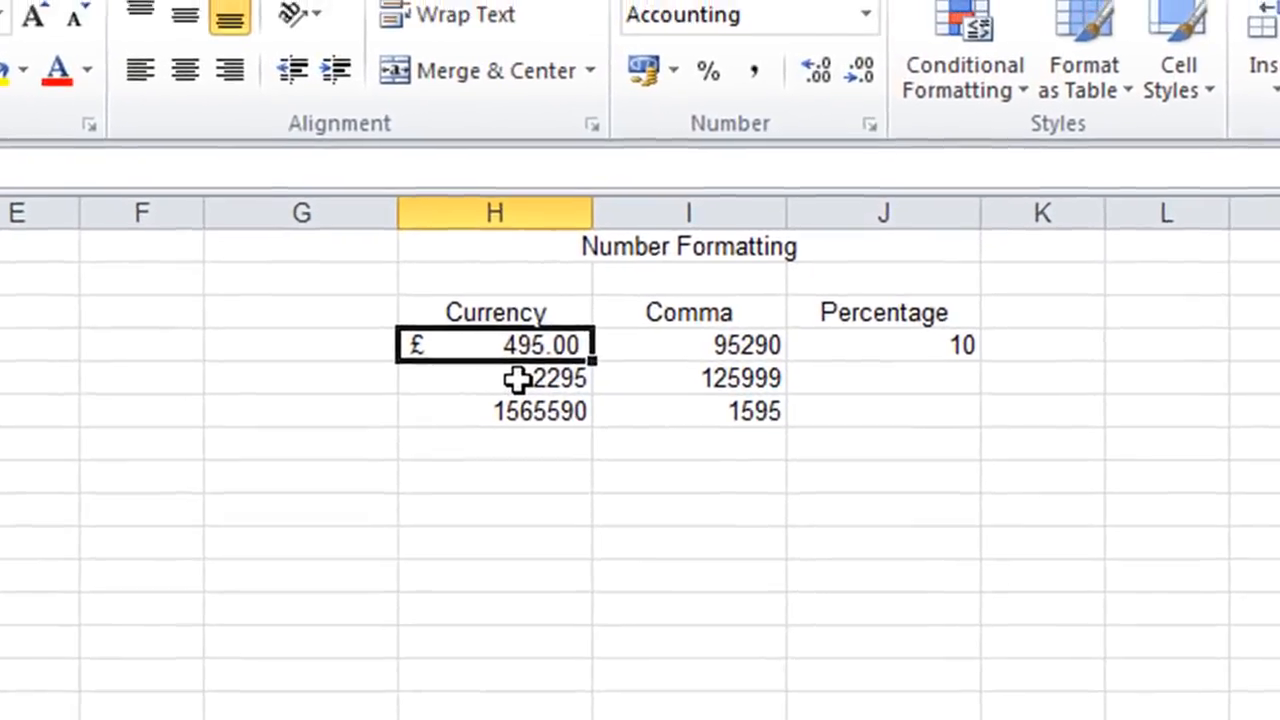
Apply the Currency number format to the second value under Currency, cell H5.
{"action": "left_click", "coordinate": [586, 204]}
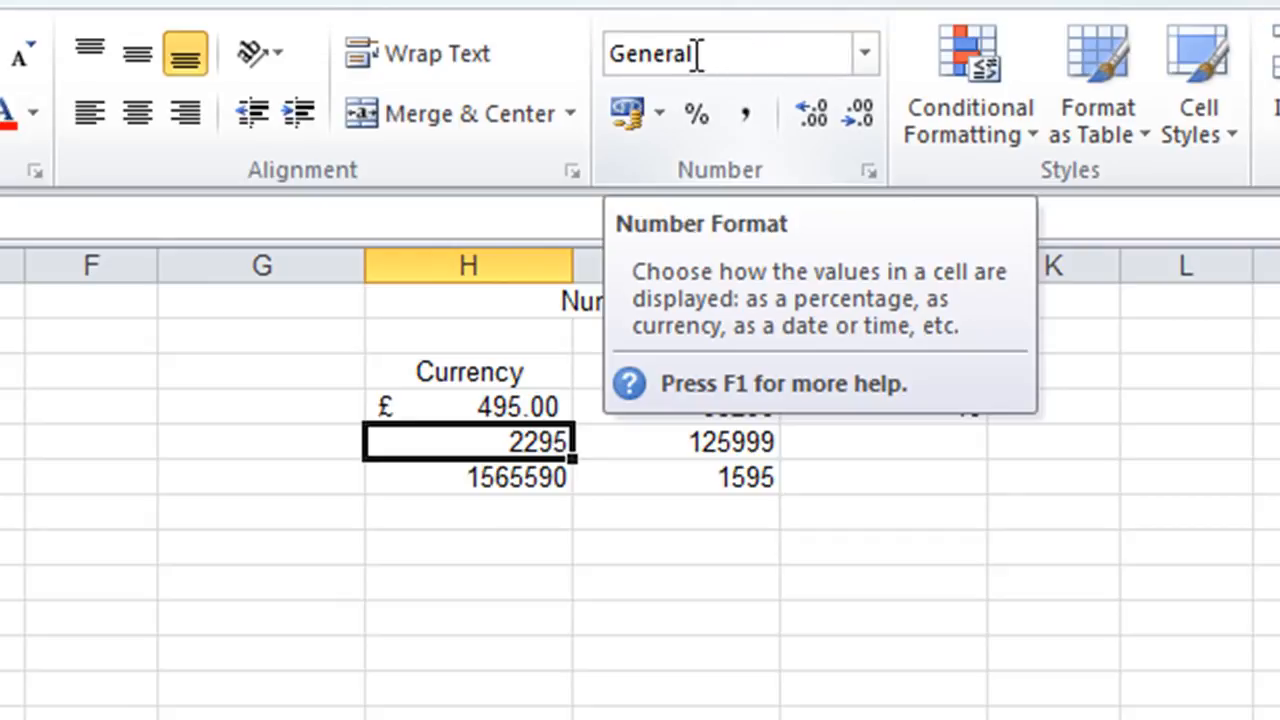
{"action": "left_click", "coordinate": [865, 55]}
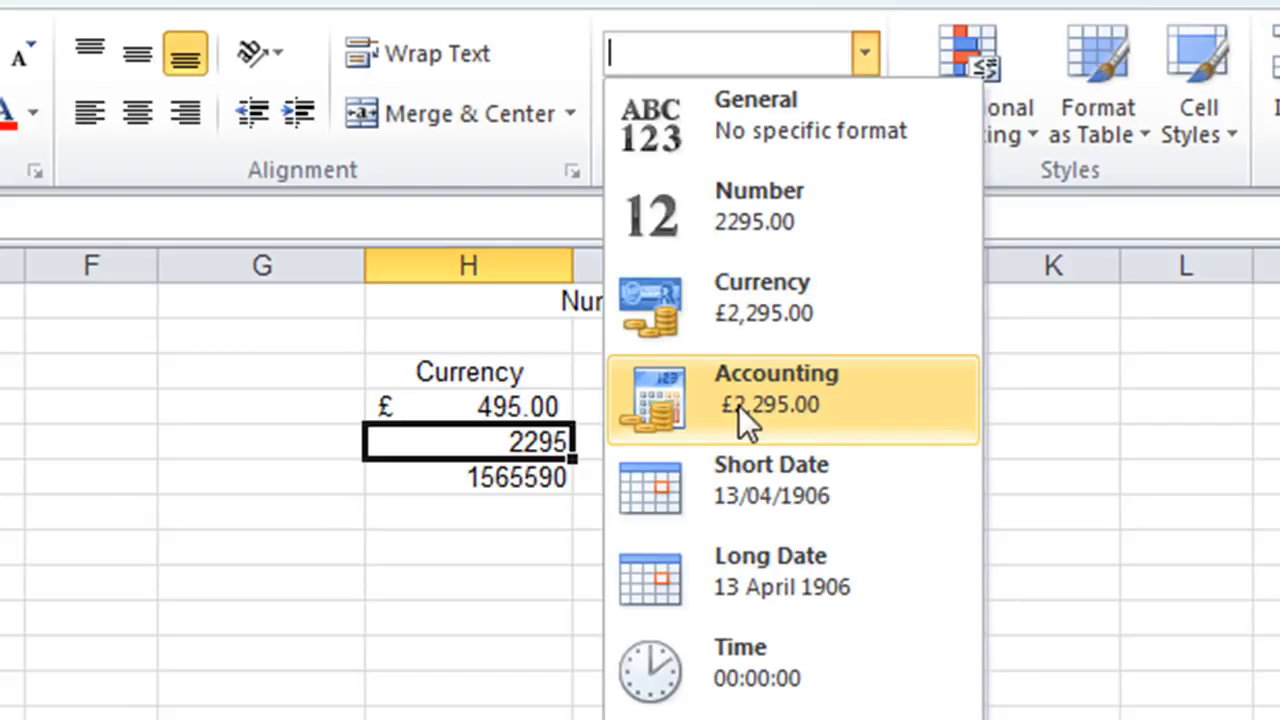
{"action": "left_click", "coordinate": [776, 306]}
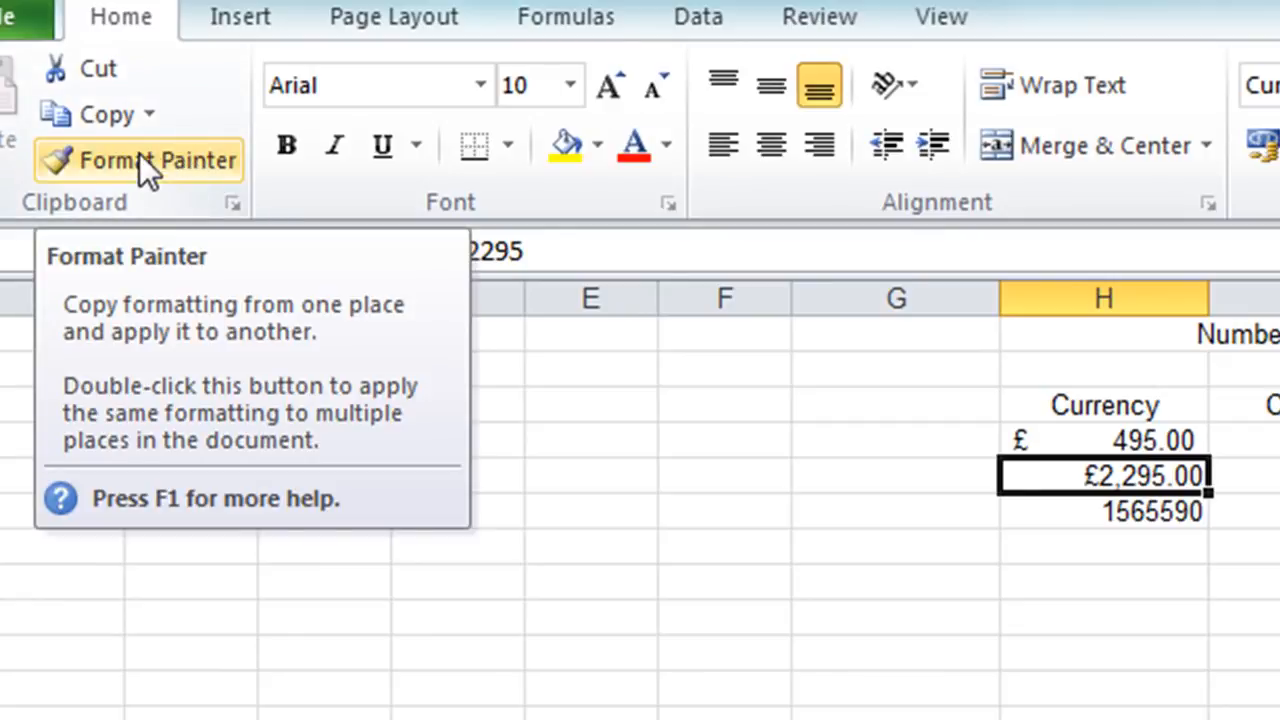
Copy the format of H5 to H6 with Format Painter and reduce H6 to zero decimal places.
{"action": "left_click", "coordinate": [140, 157]}
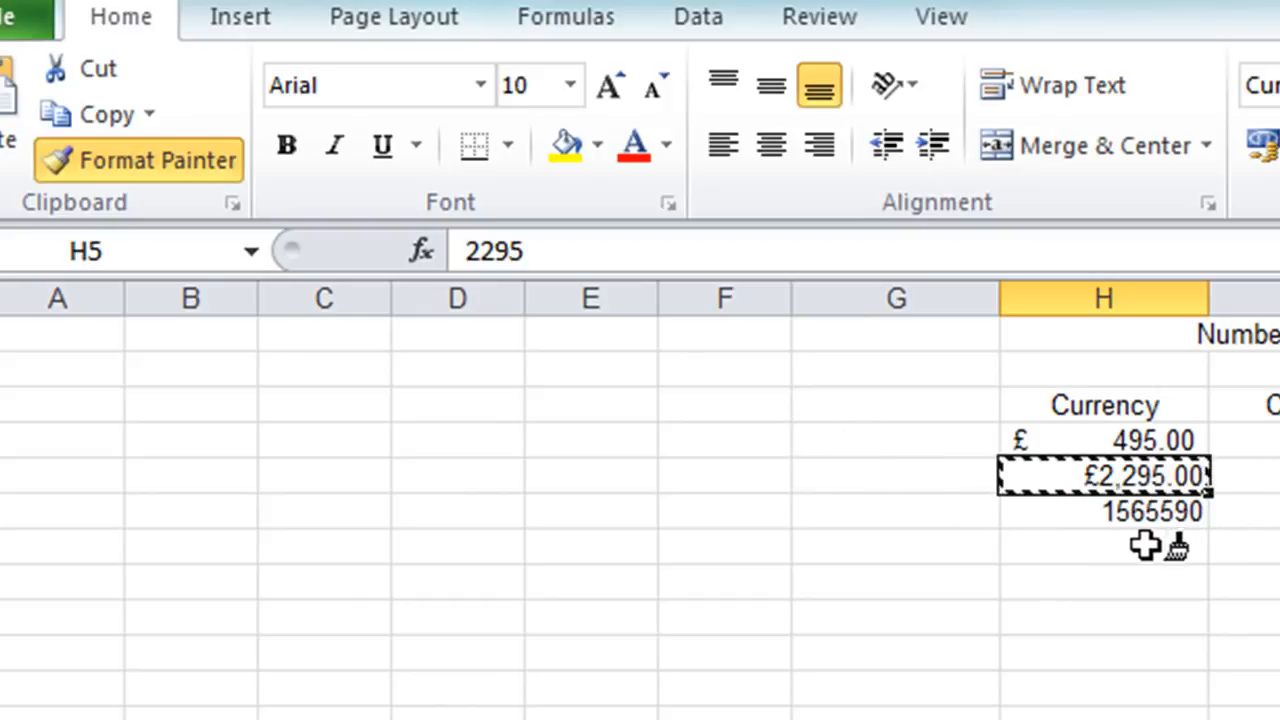
{"action": "left_click", "coordinate": [1092, 510]}
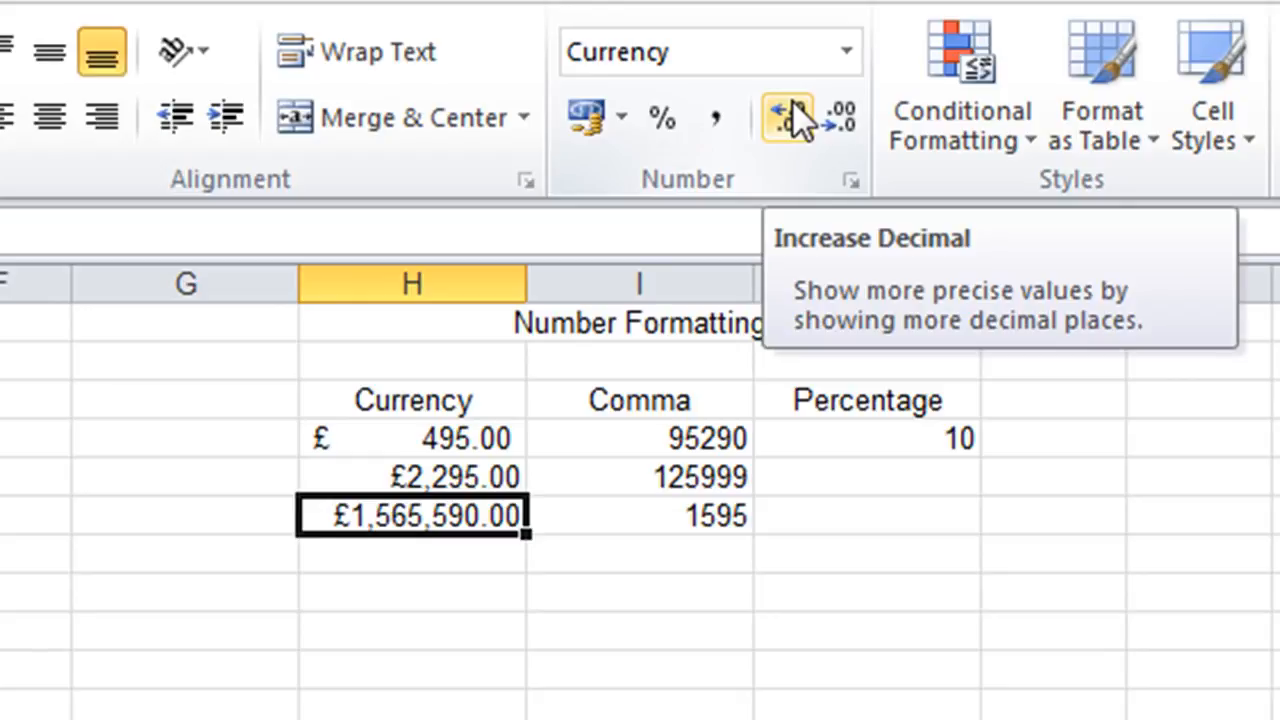
{"action": "left_click", "coordinate": [845, 117]}
{"action": "left_click", "coordinate": [845, 117]}
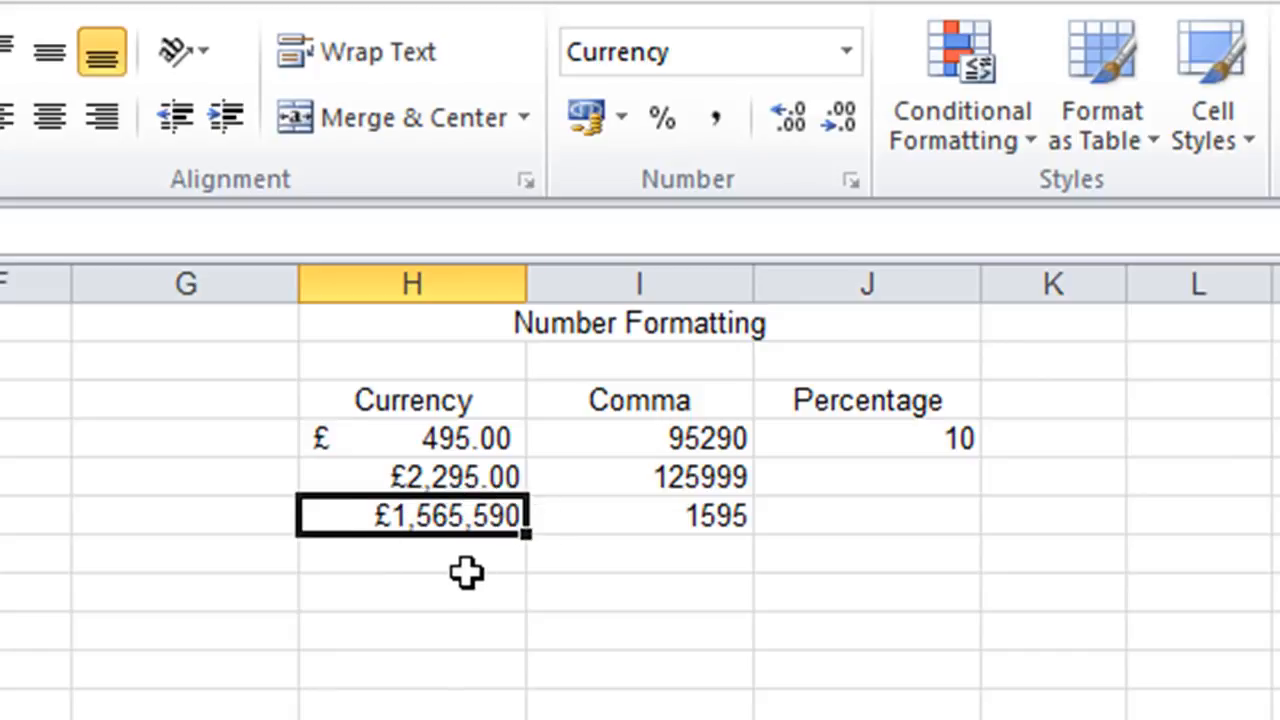
Apply Comma Style to the first value under Comma, cell I4.
{"action": "left_click", "coordinate": [639, 438]}
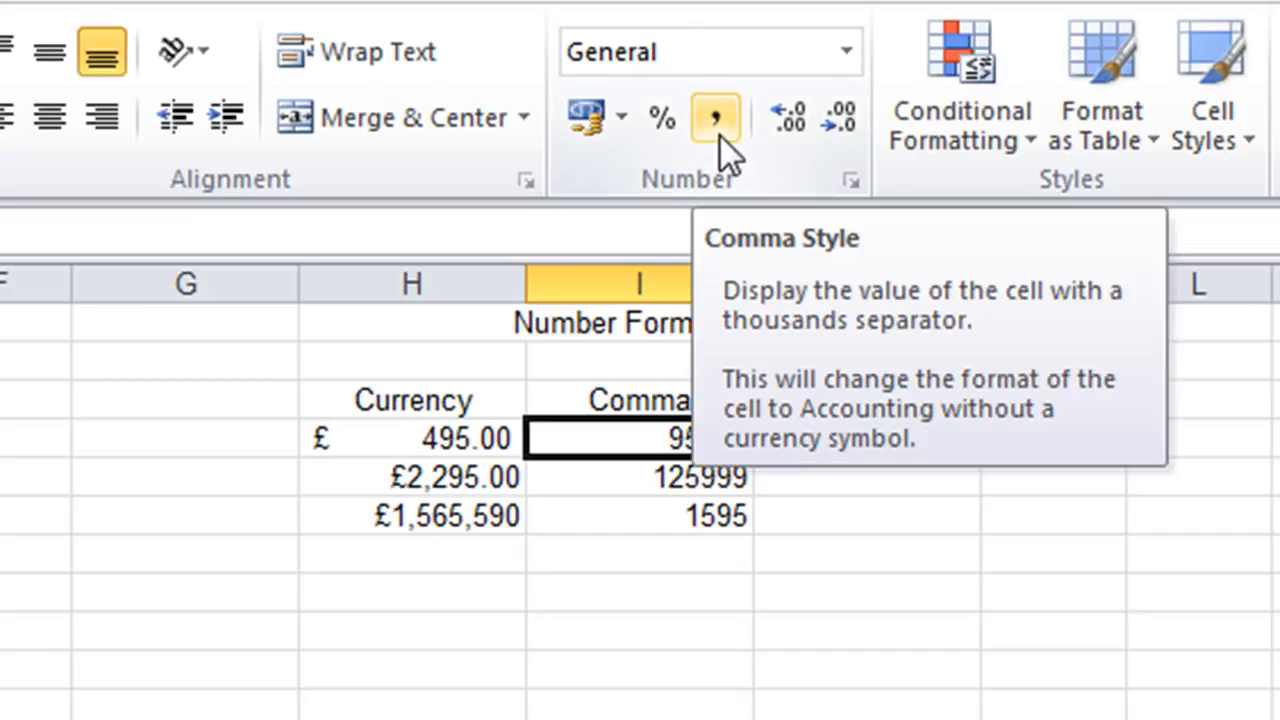
{"action": "left_click", "coordinate": [719, 135]}
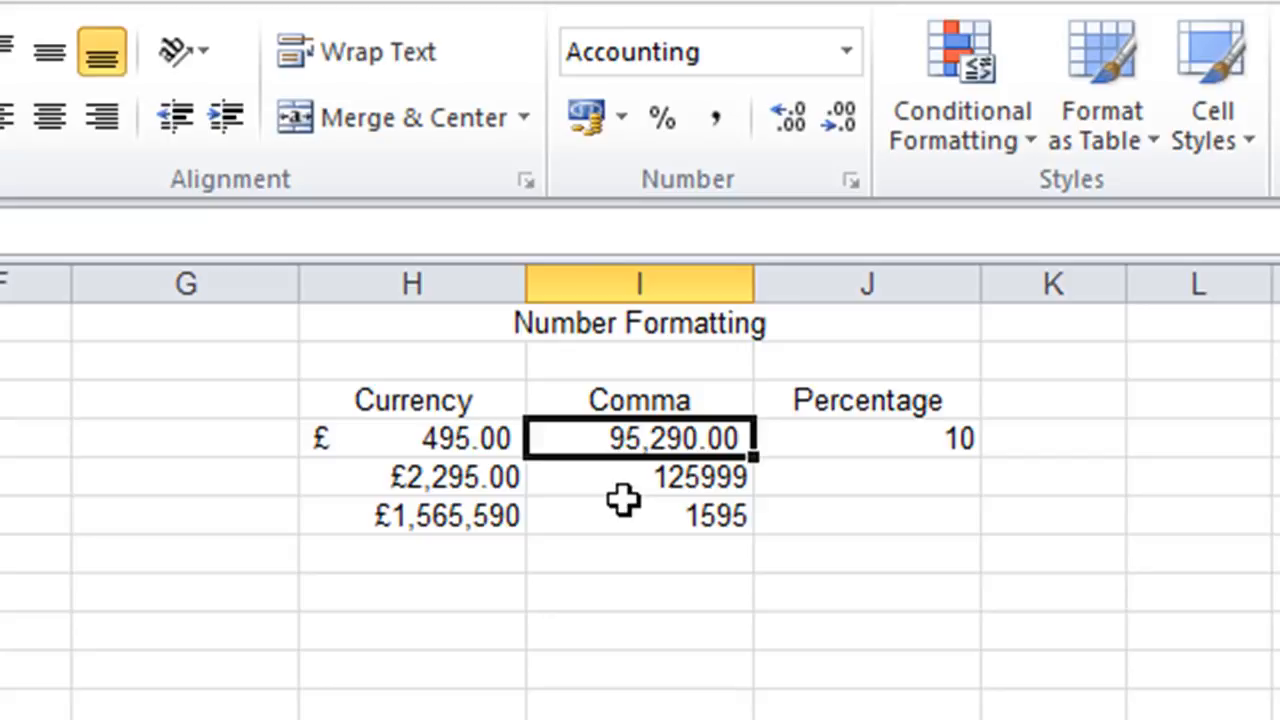
Format I5 as Number with the 1000 separator and 0 decimal places, and copy that format to I6 with Format Painter.
{"action": "left_click", "coordinate": [680, 478]}
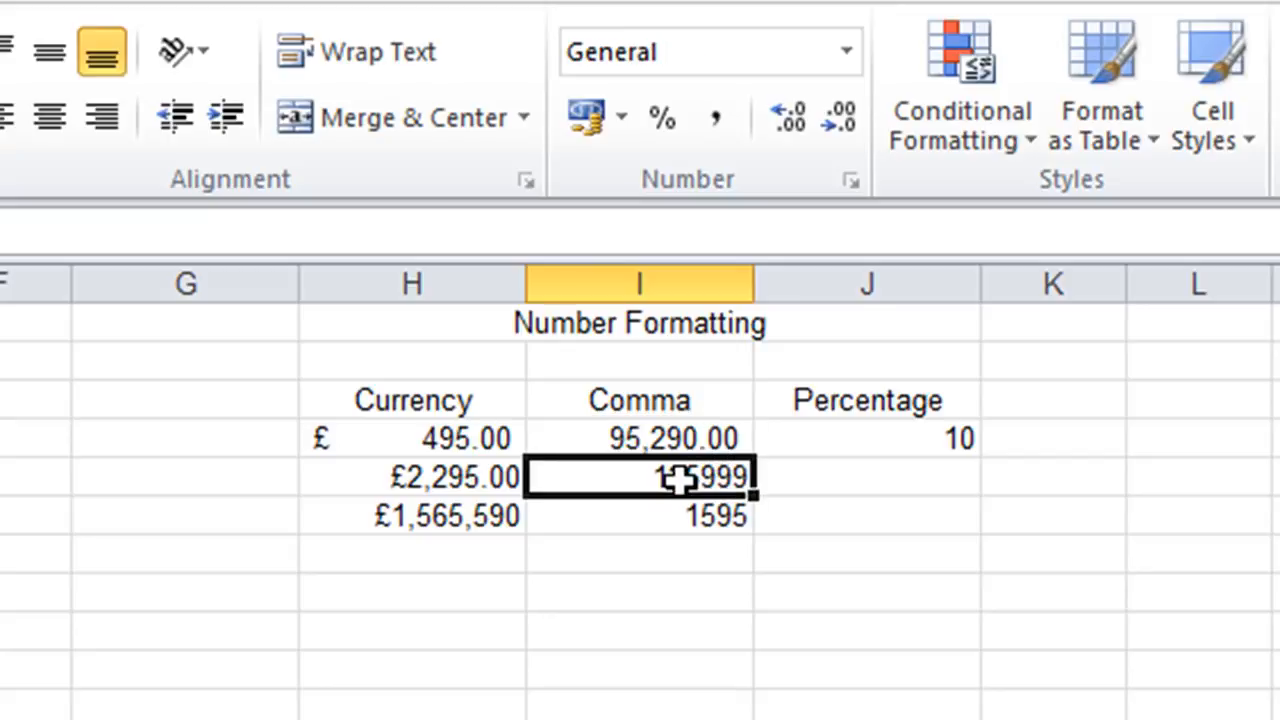
{"action": "left_click", "coordinate": [845, 54]}
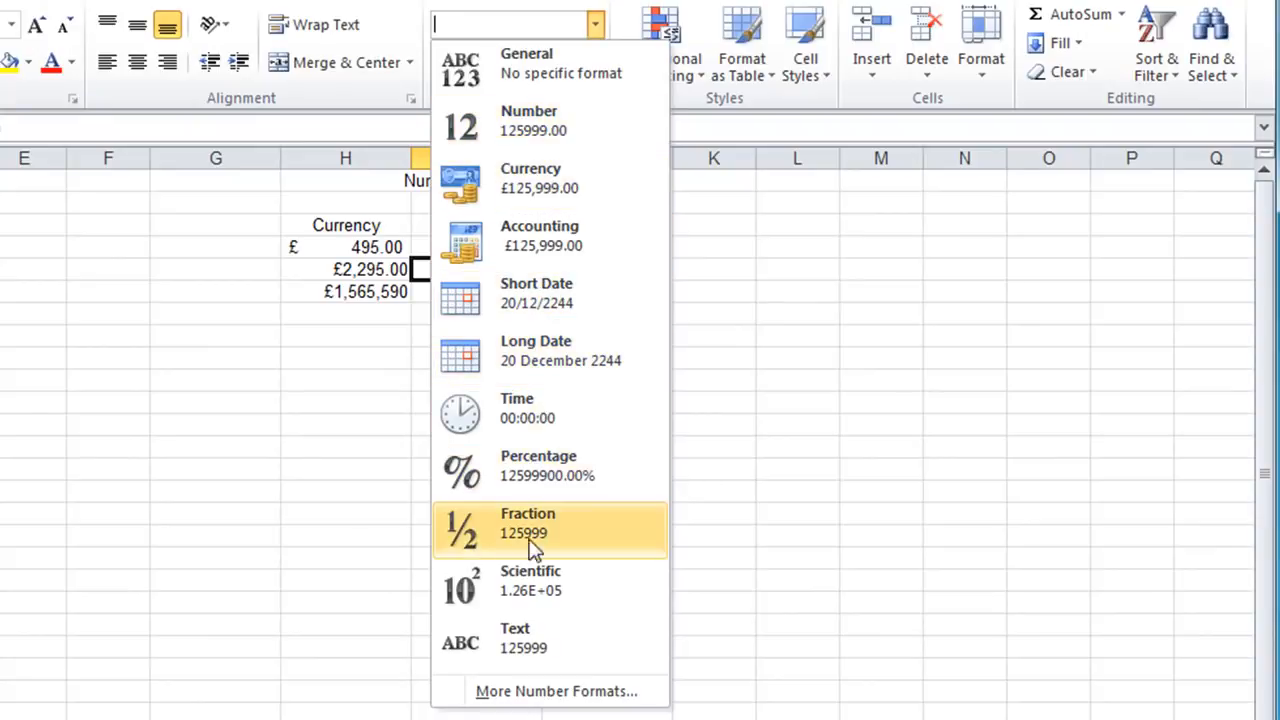
{"action": "left_click", "coordinate": [538, 692]}
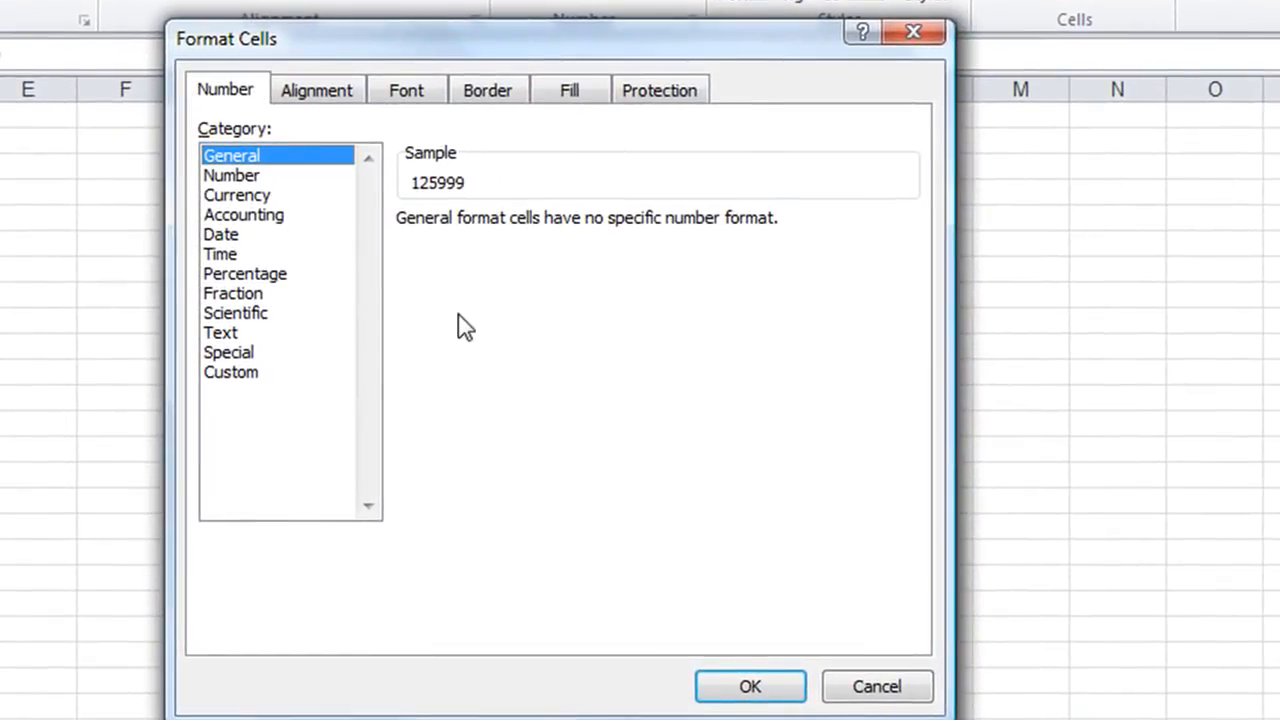
{"action": "left_click", "coordinate": [249, 177]}
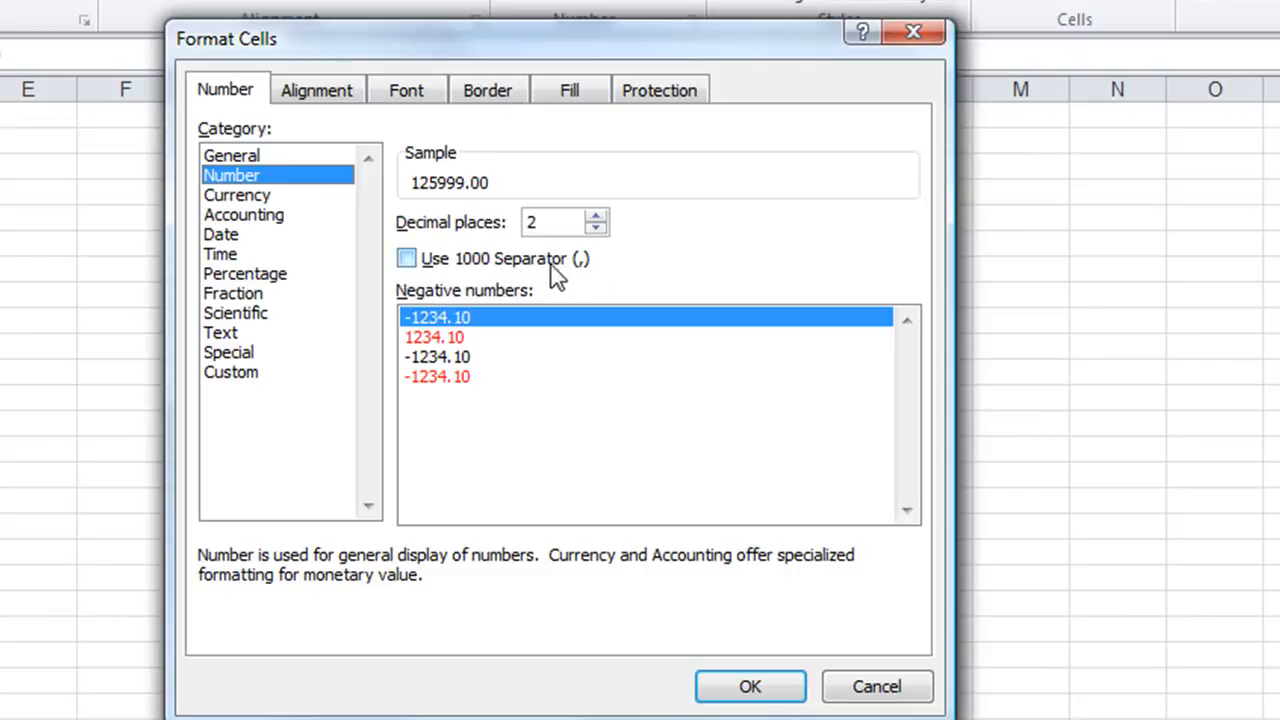
{"action": "left_click", "coordinate": [407, 264]}
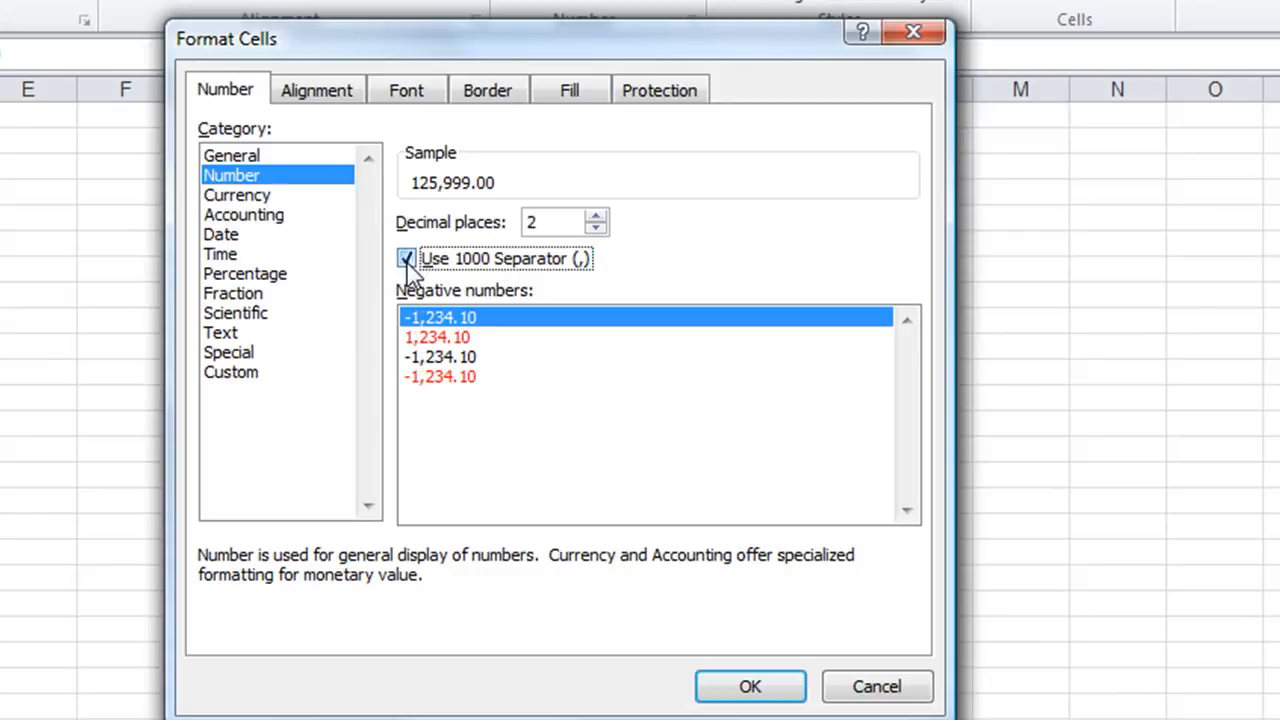
{"action": "left_click", "coordinate": [595, 228]}
{"action": "left_click", "coordinate": [595, 228]}
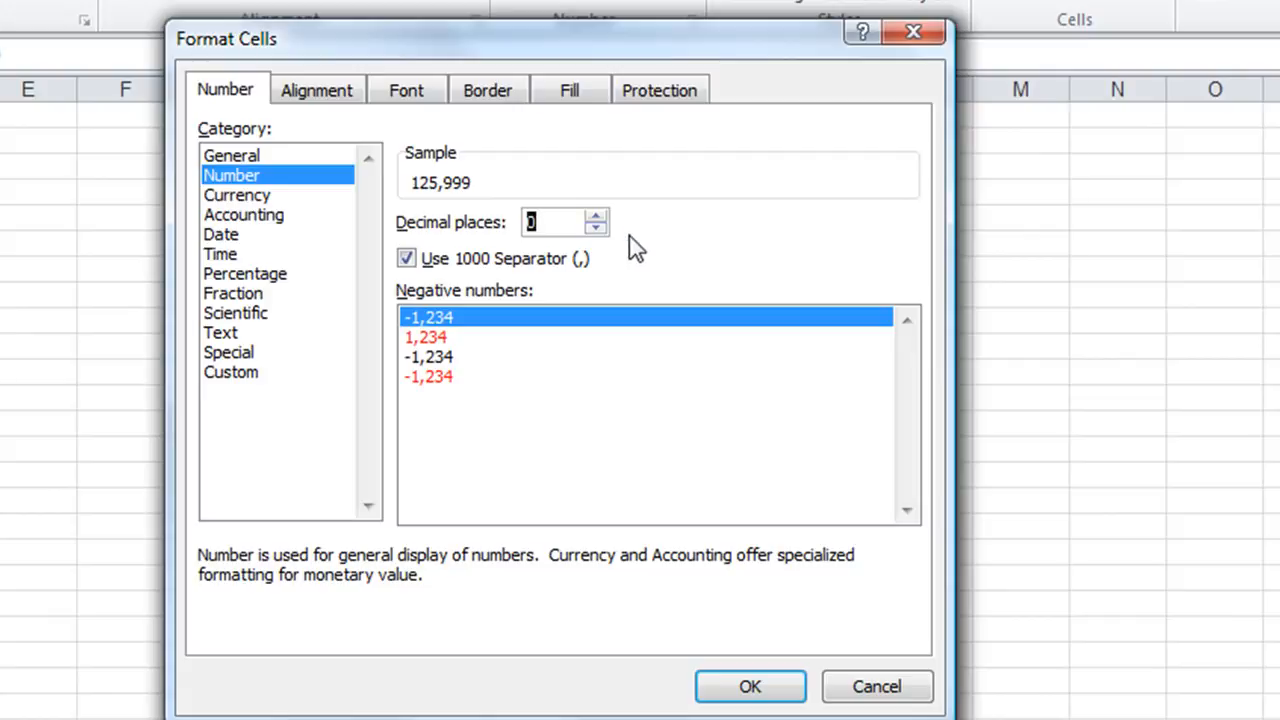
{"action": "left_click", "coordinate": [766, 684]}
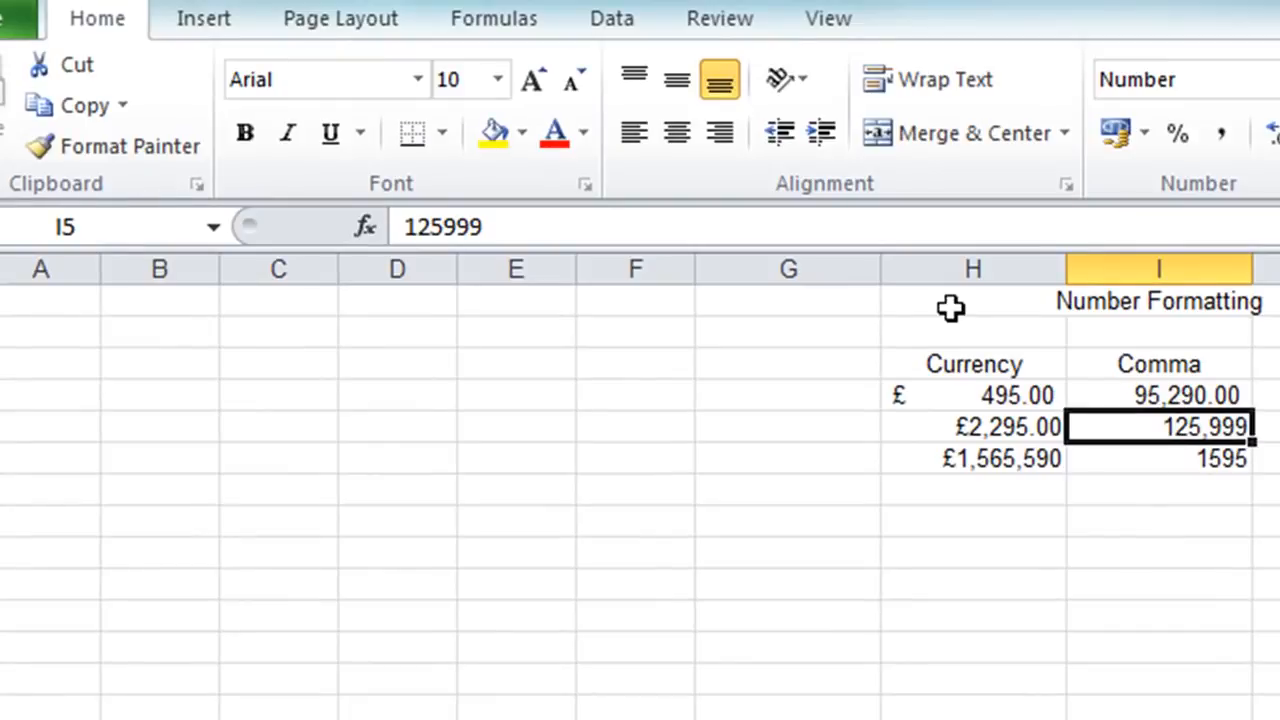
{"action": "left_click", "coordinate": [152, 142]}
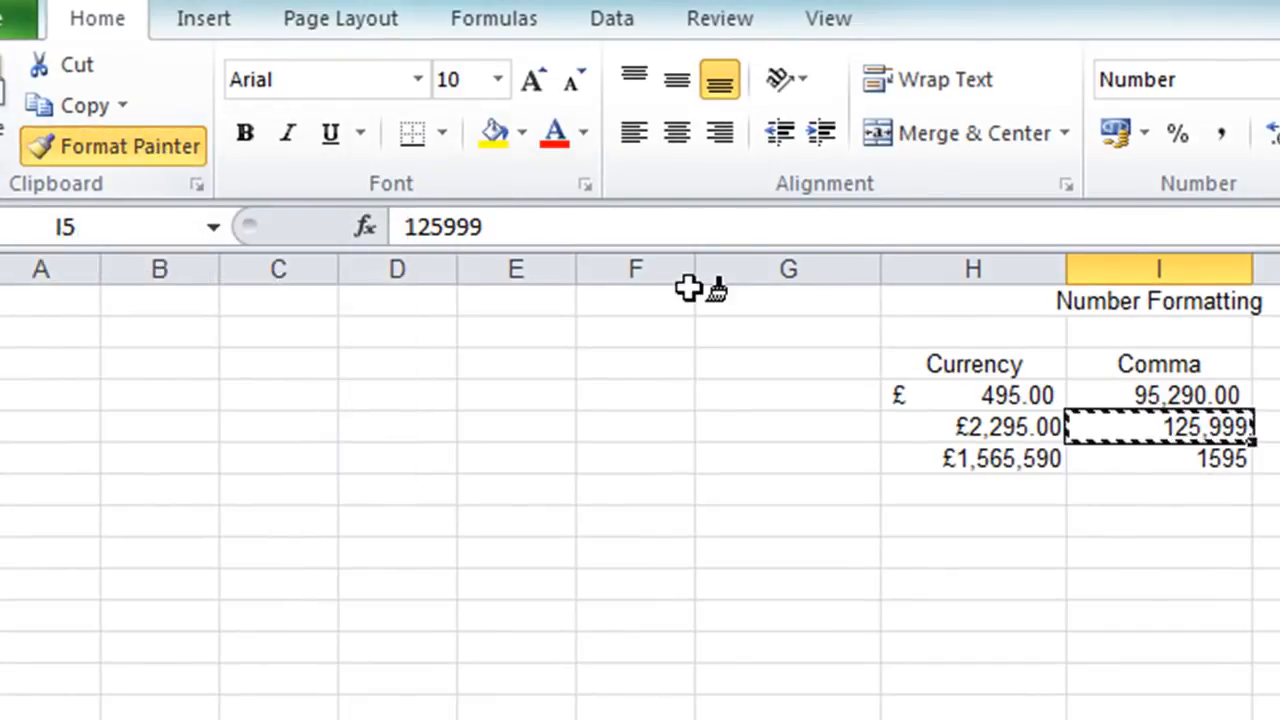
{"action": "left_click", "coordinate": [1192, 458]}
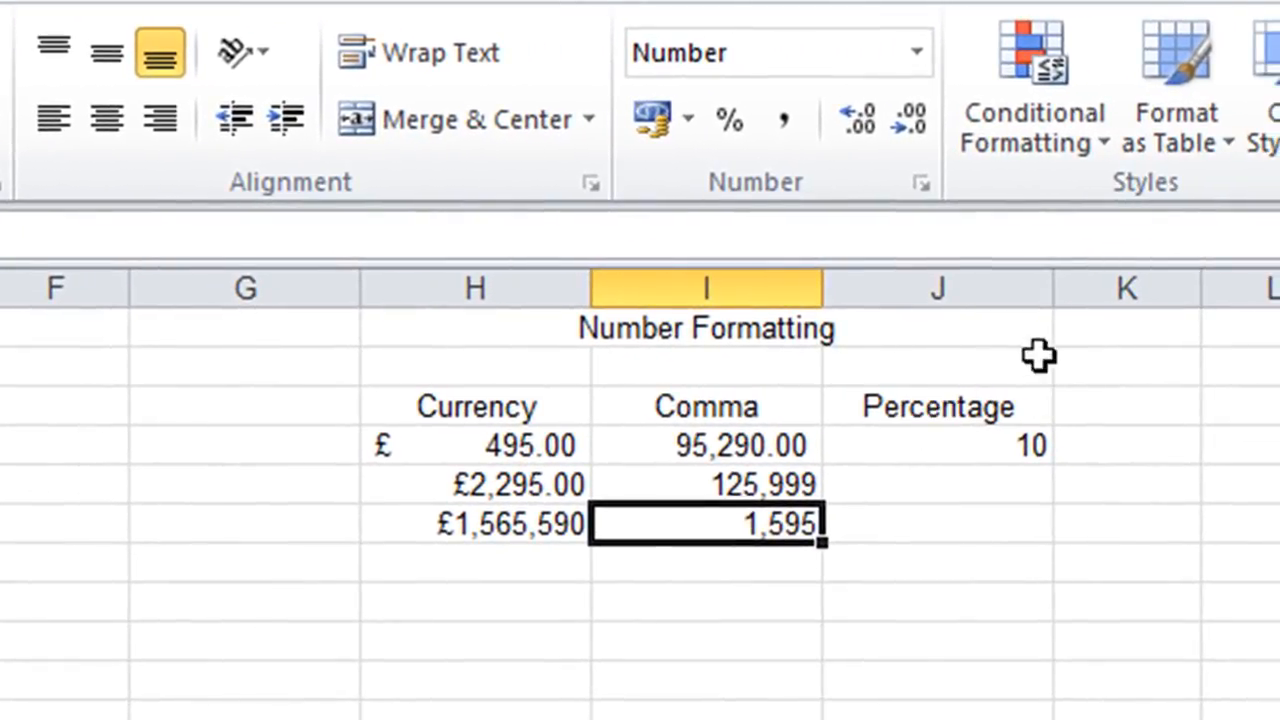
Apply Percent Style to the existing value under Percentage, cell J4.
{"action": "left_click", "coordinate": [944, 452]}
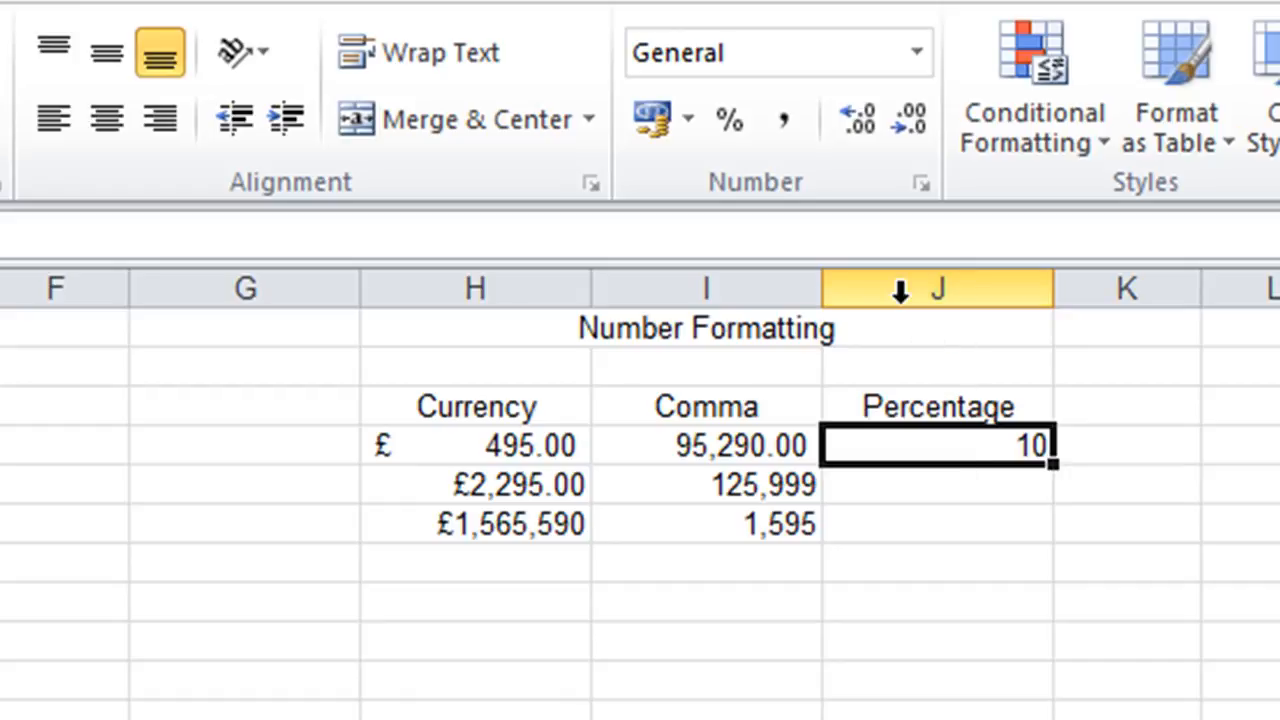
{"action": "left_click", "coordinate": [724, 128]}
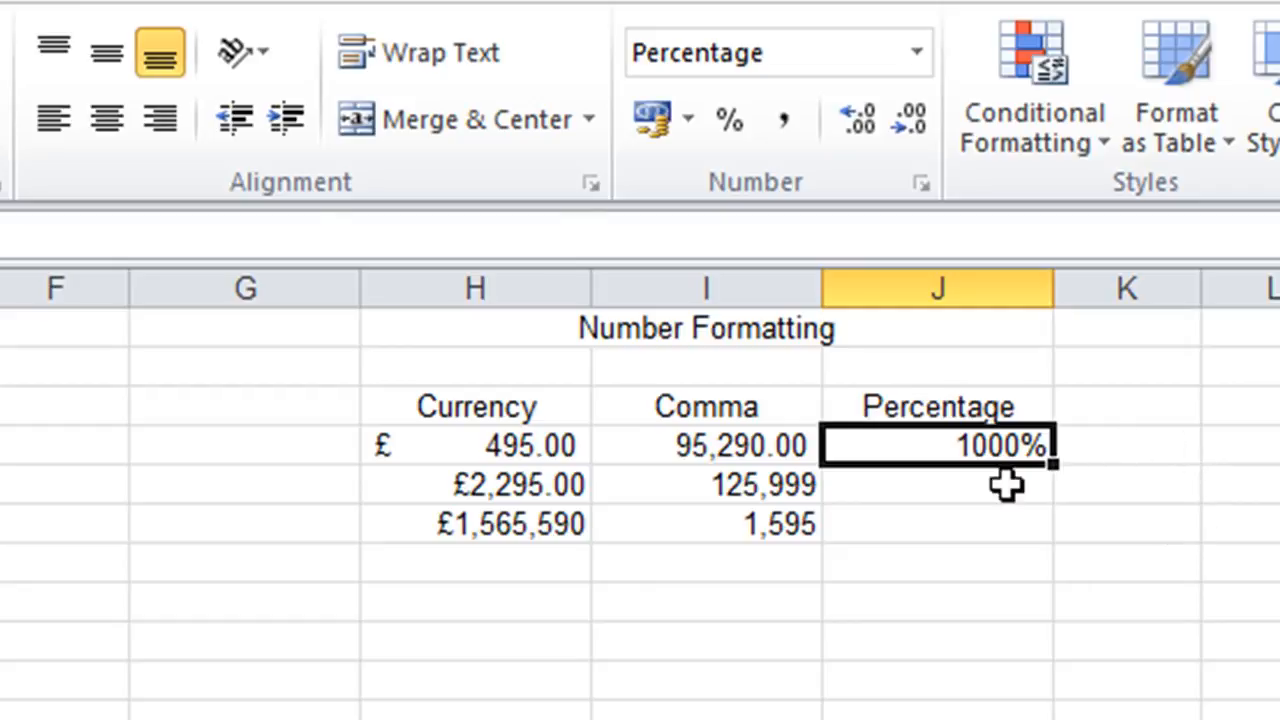
Enter 1 in the second cell under Percentage, J5, and apply Percent Style to it.
{"action": "left_click", "coordinate": [957, 493]}
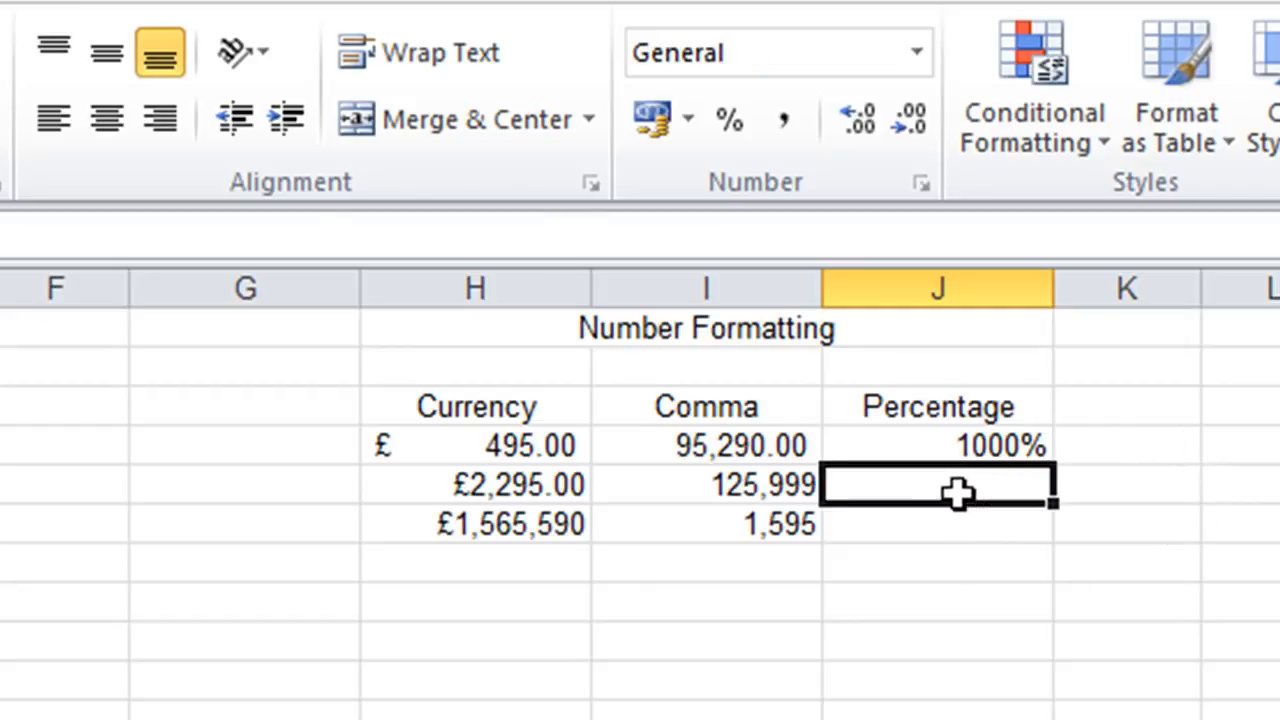
{"action": "type", "text": "1"}
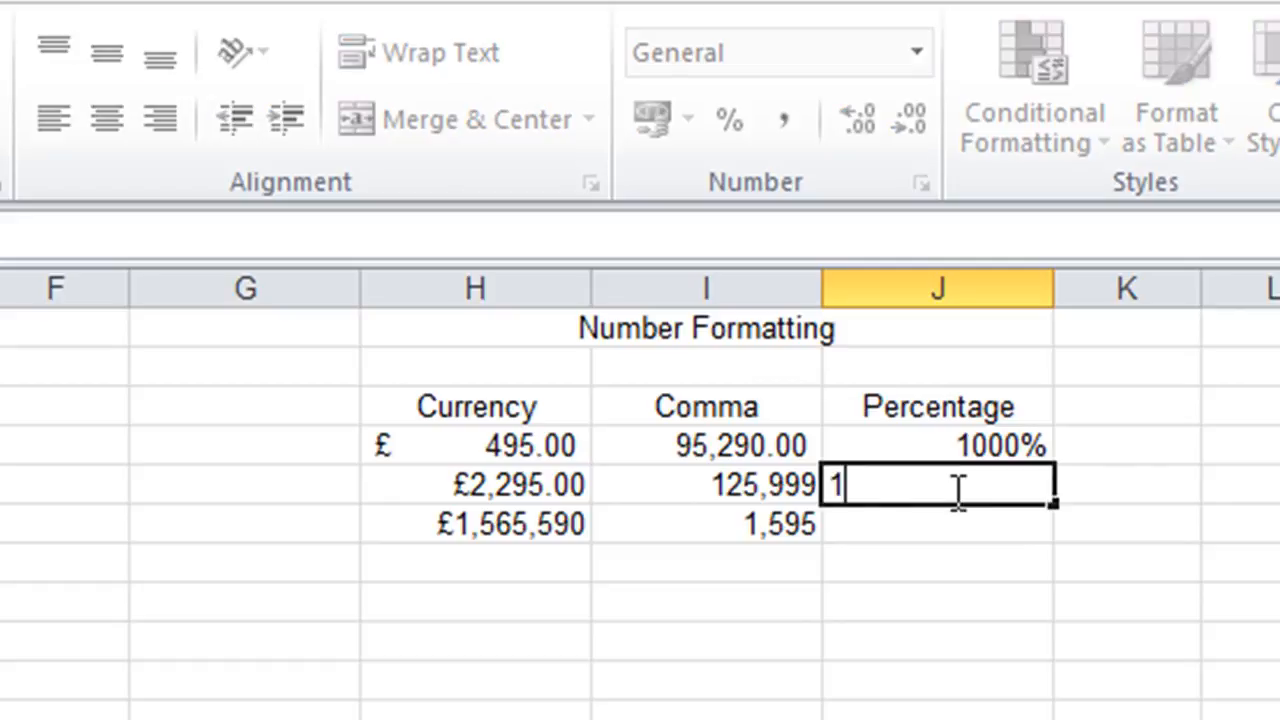
{"action": "key", "text": "Return"}
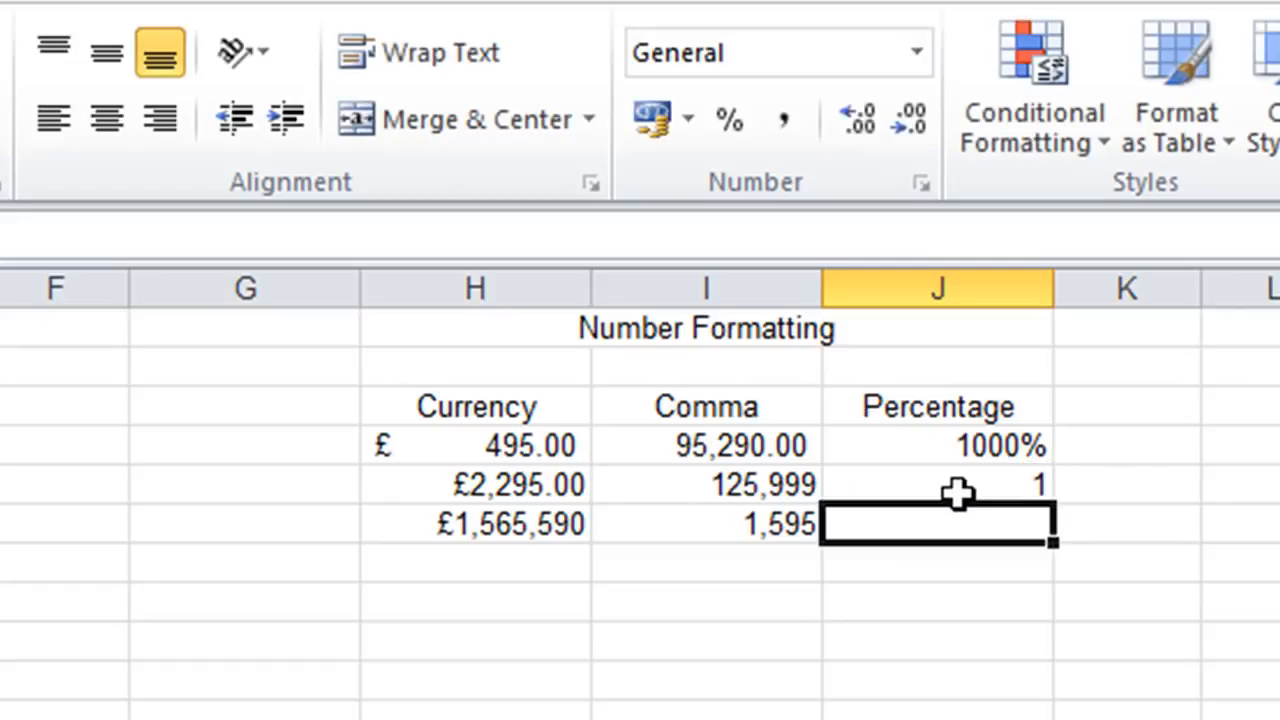
{"action": "left_click", "coordinate": [957, 490]}
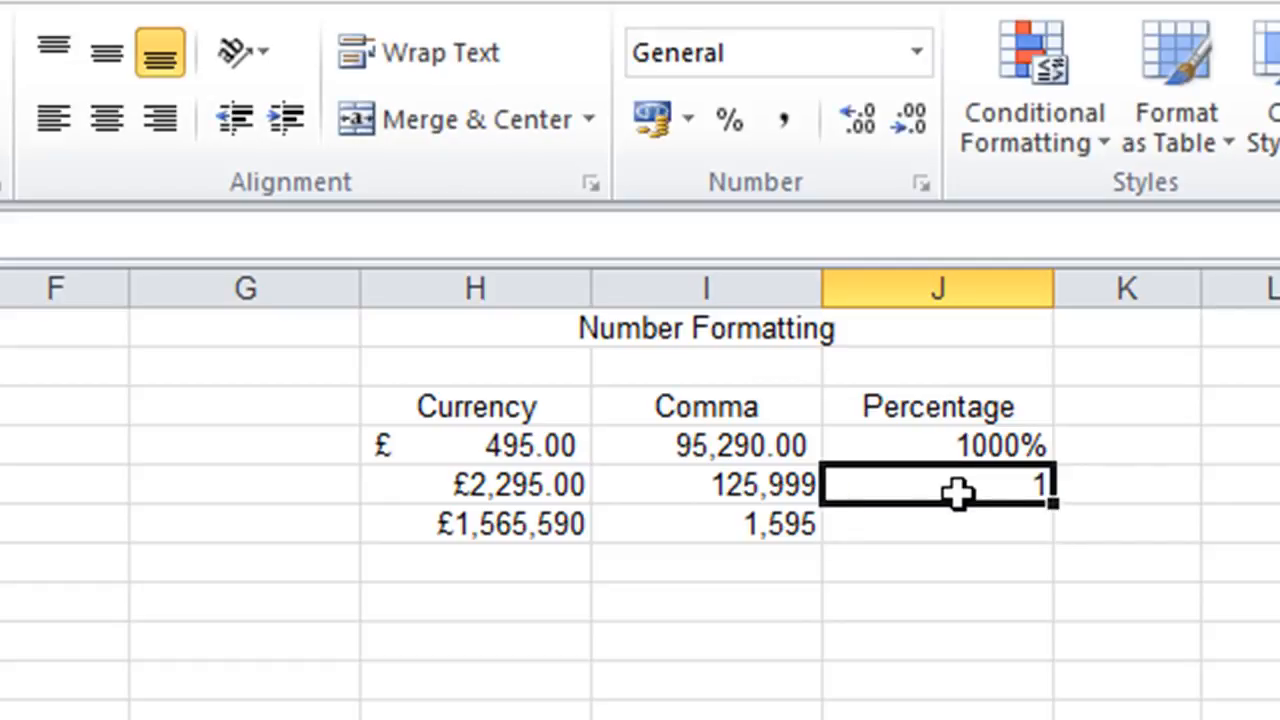
{"action": "left_click", "coordinate": [725, 122]}
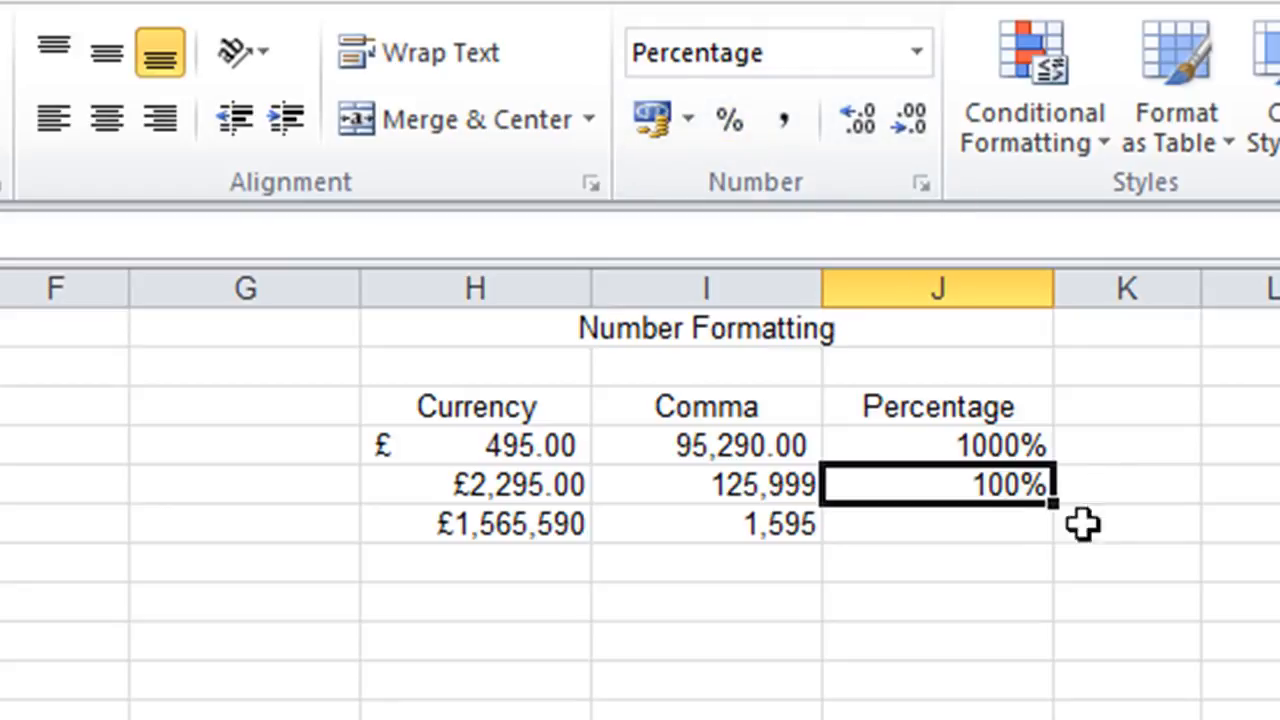
Enter .1 in the third cell under Percentage, J6, and apply Percent Style to it.
{"action": "left_click", "coordinate": [990, 535]}
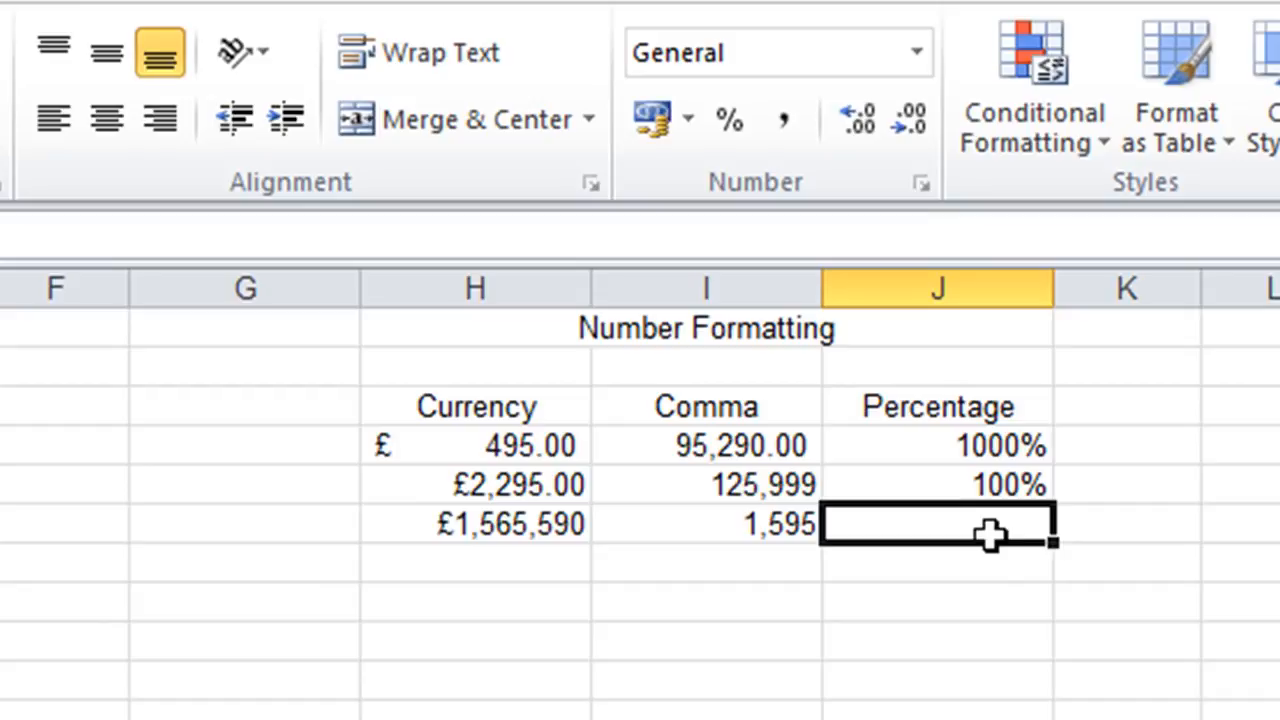
{"action": "double_click", "coordinate": [990, 535]}
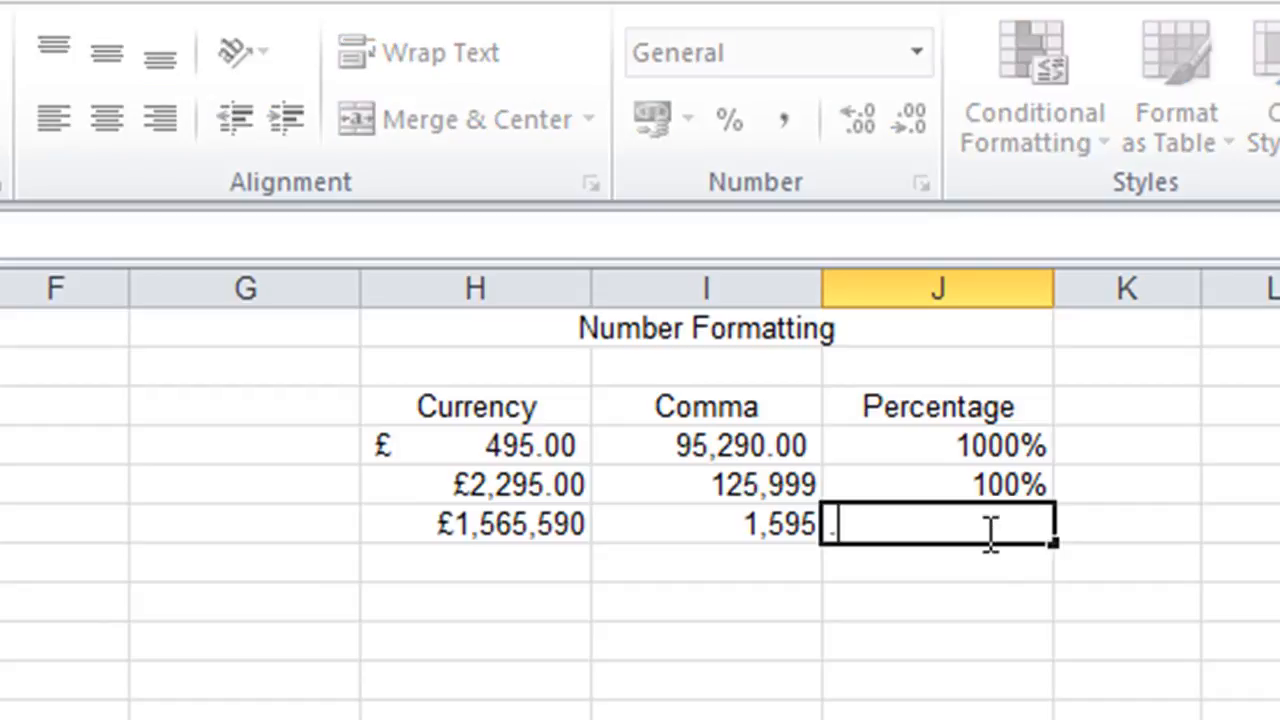
{"action": "type", "text": ".1"}
{"action": "key", "text": "ctrl+Return"}
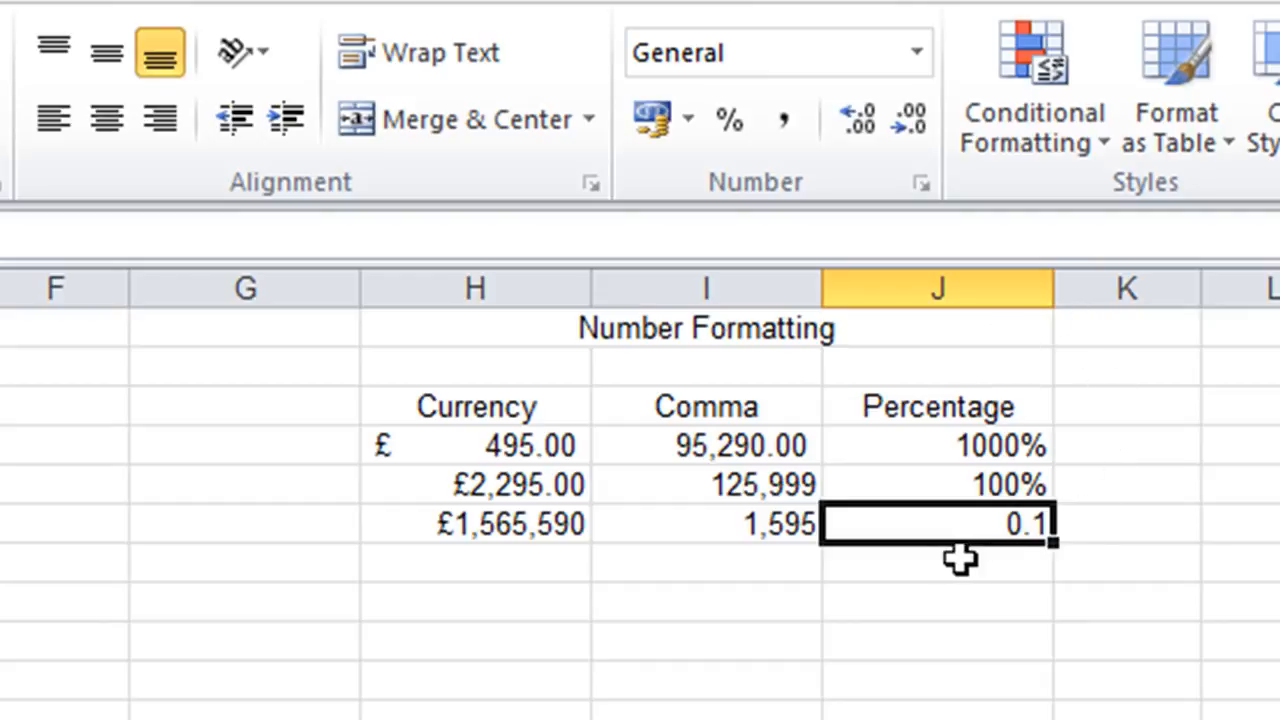
{"action": "left_click", "coordinate": [728, 124]}
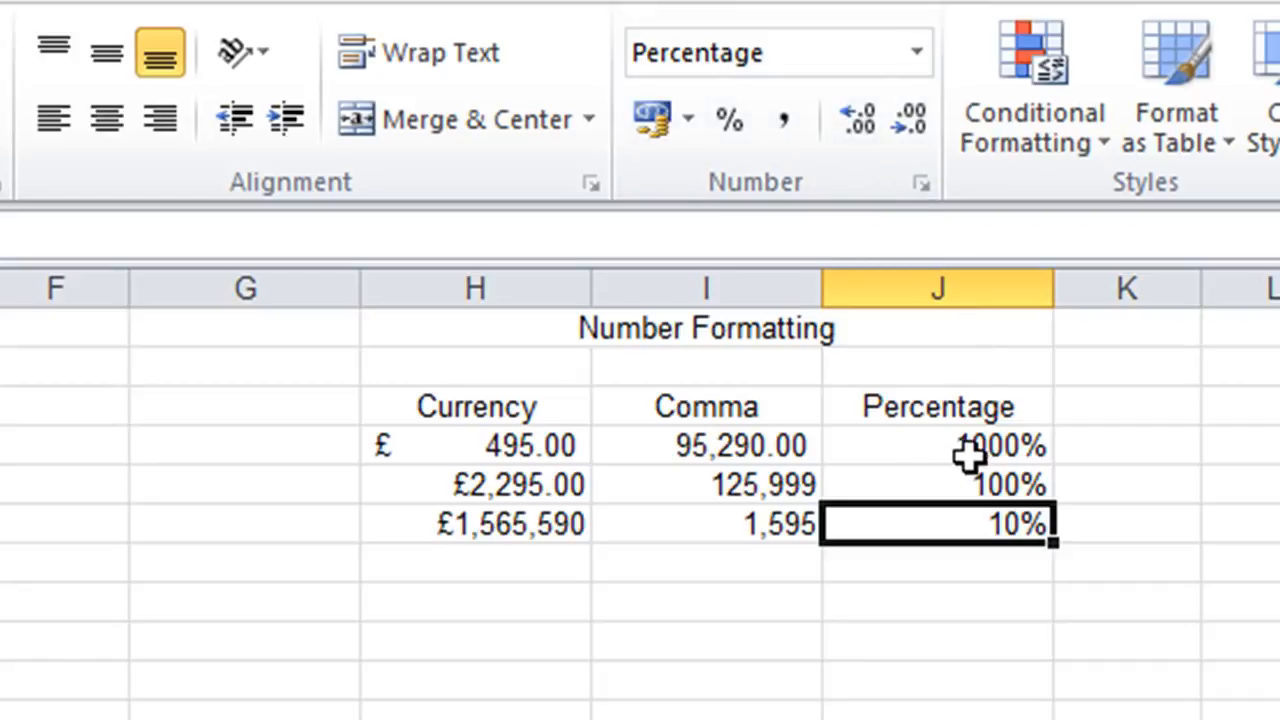
Replace the value in the percentage-formatted cell J4 with 10%.
{"action": "left_click", "coordinate": [940, 444]}
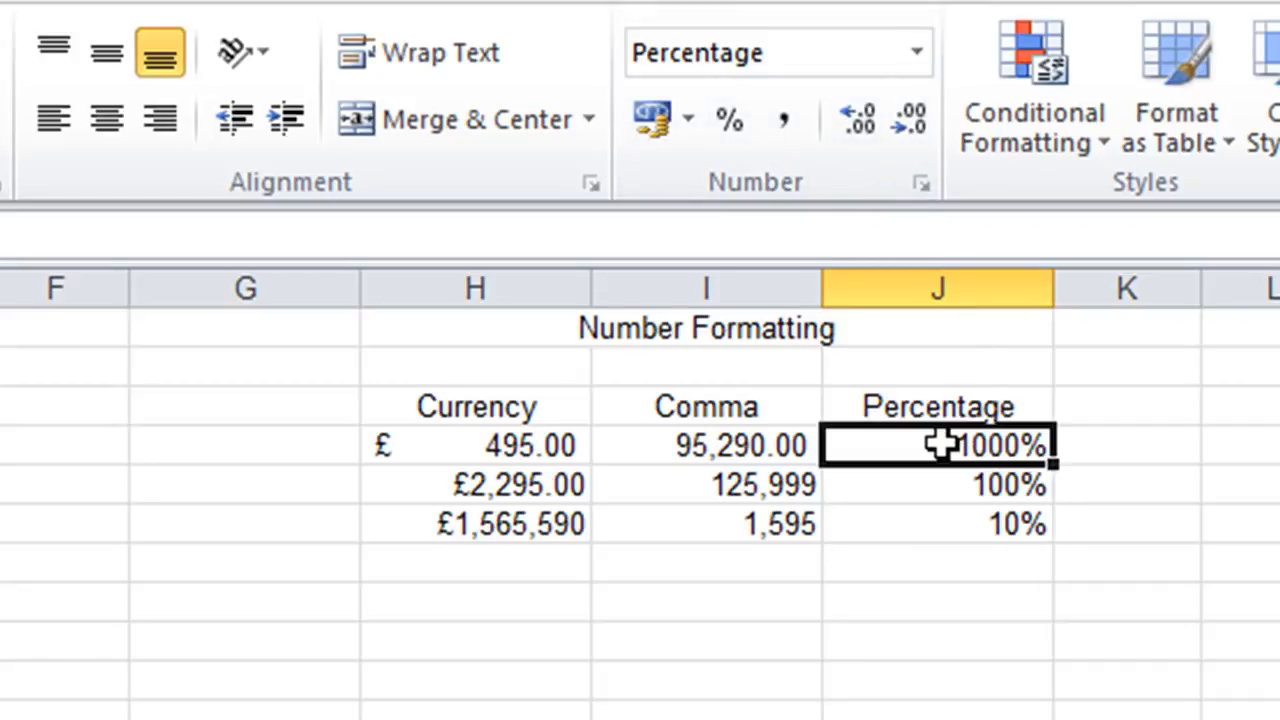
{"action": "type", "text": "10"}
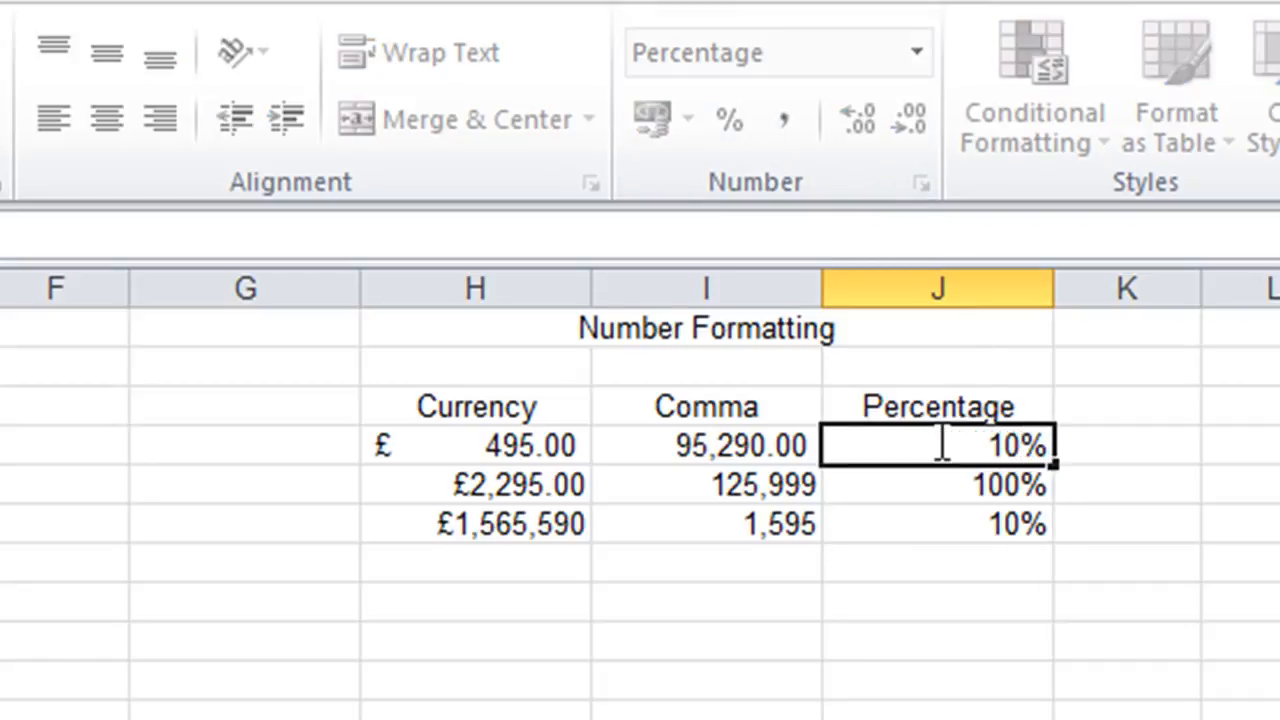
{"action": "key", "text": "Return"}
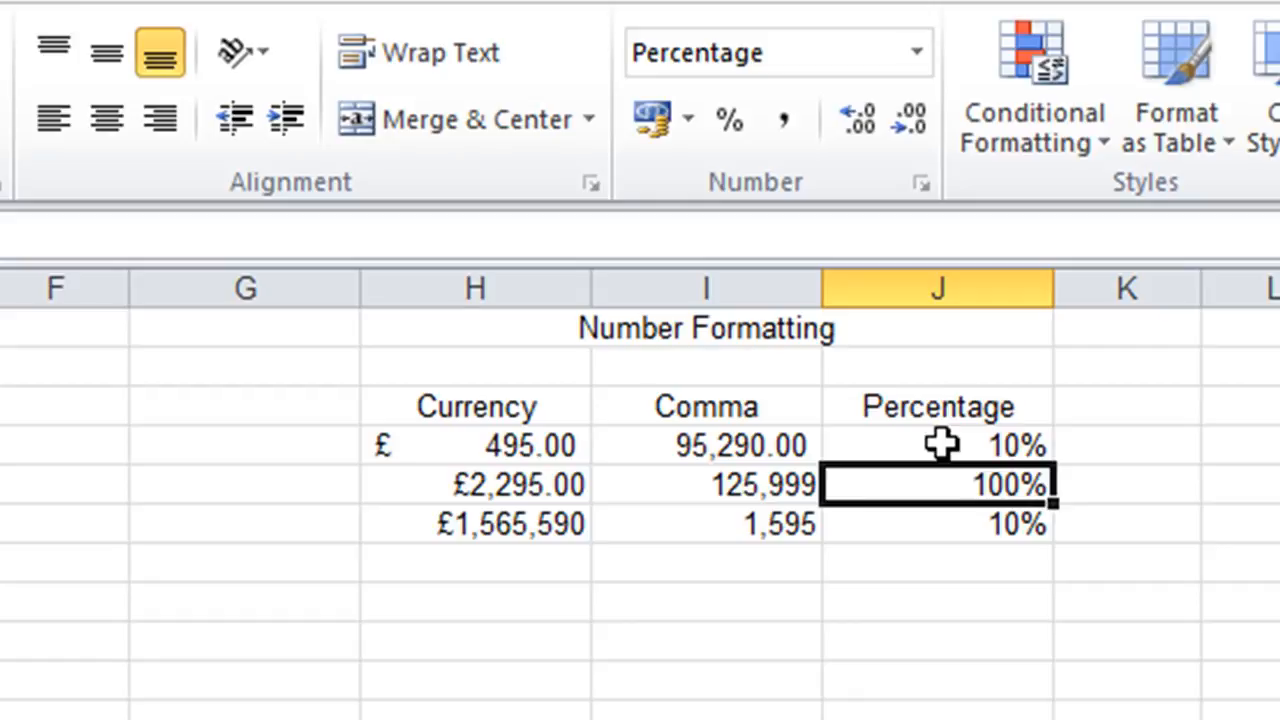
Enter .25 in J7, directly below the existing percentages, and reselect that cell.
{"action": "left_click", "coordinate": [1026, 550]}
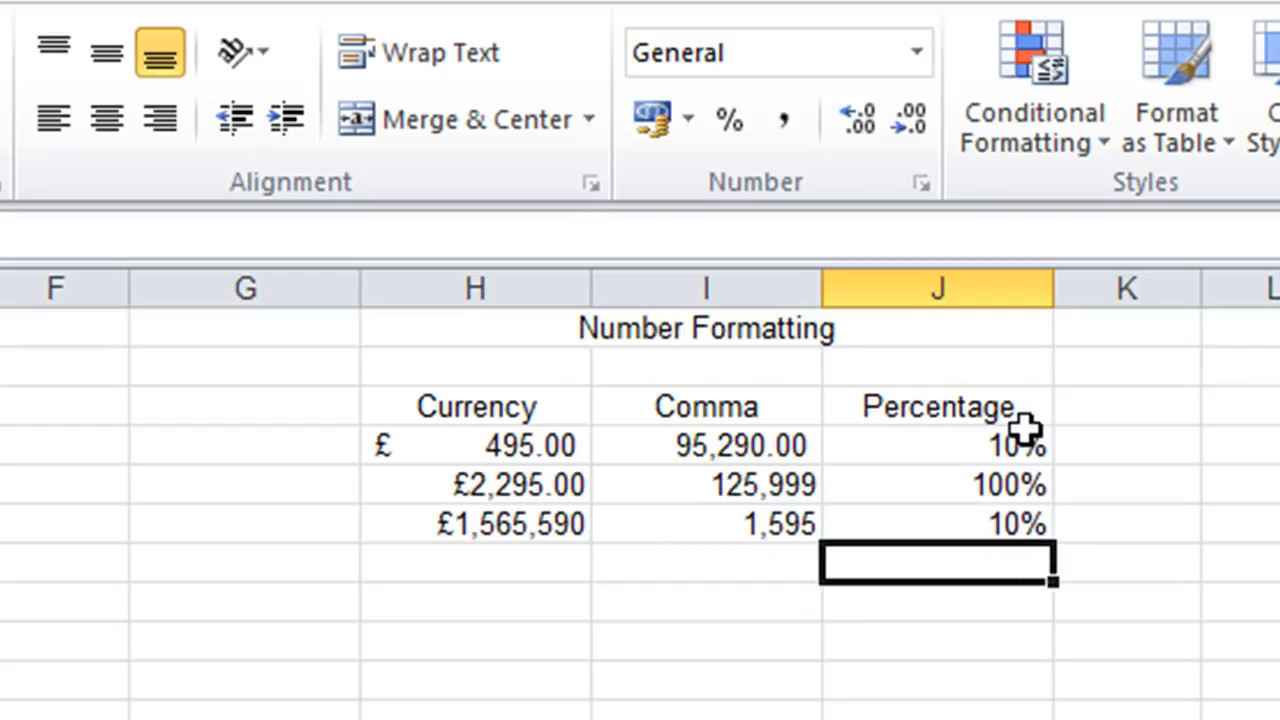
{"action": "type", "text": "25"}
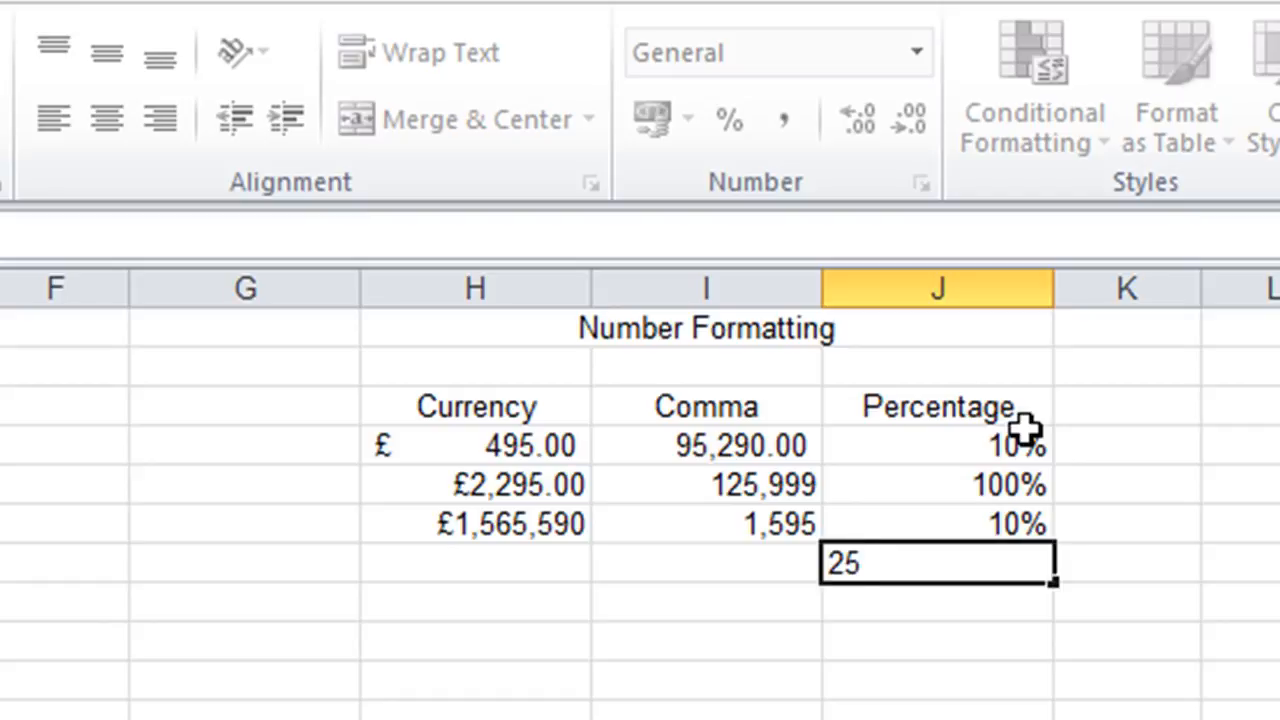
{"action": "key", "text": "BackSpace"}
{"action": "key", "text": "BackSpace"}
{"action": "type", "text": ".25"}
{"action": "key", "text": "Return"}
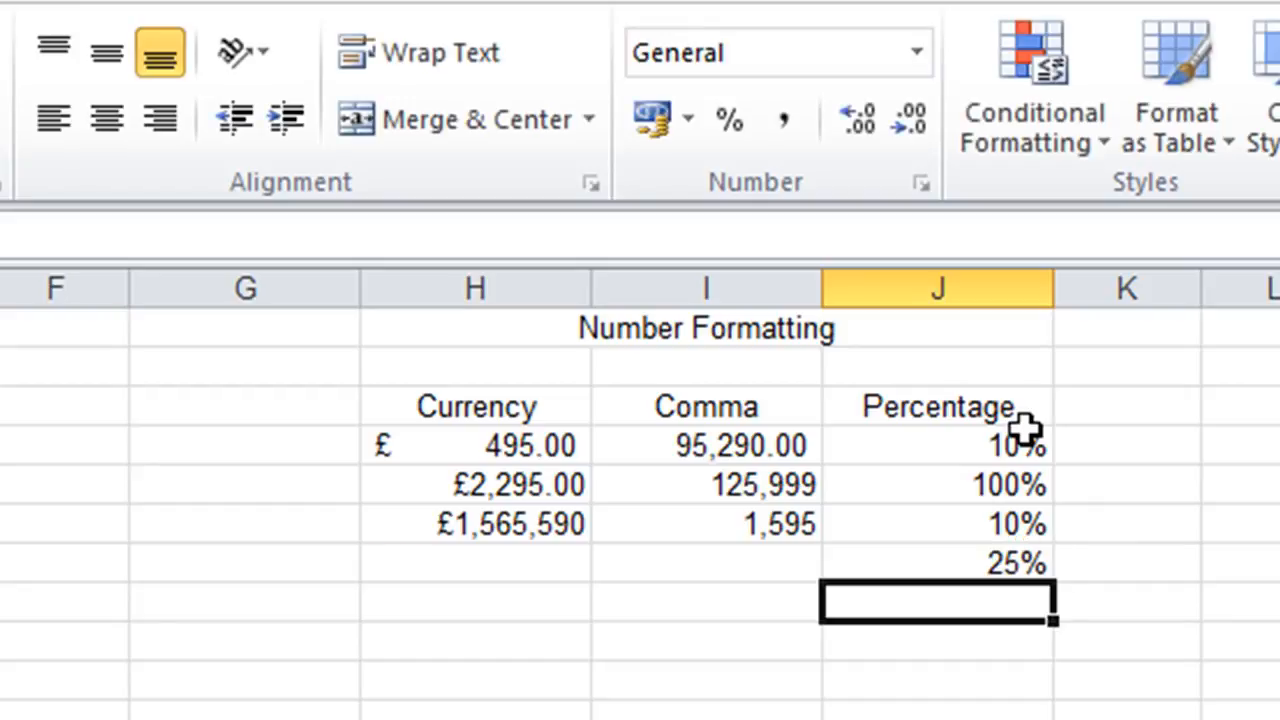
{"action": "key", "text": "Up"}
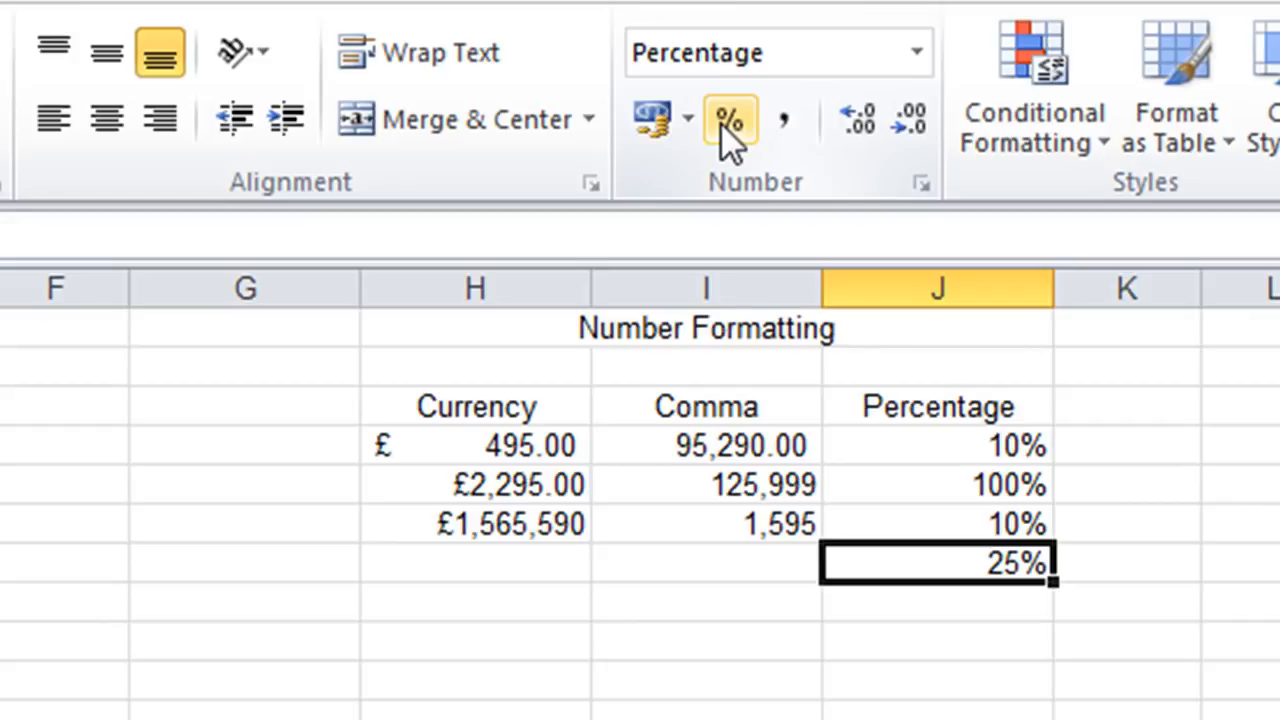
In the Fred's Video Classics worksheet, apply the £ Accounting format to rental prices B3:B9 and copy it to D3:D9 with Format Painter.
{"action": "left_click", "coordinate": [685, 578]}
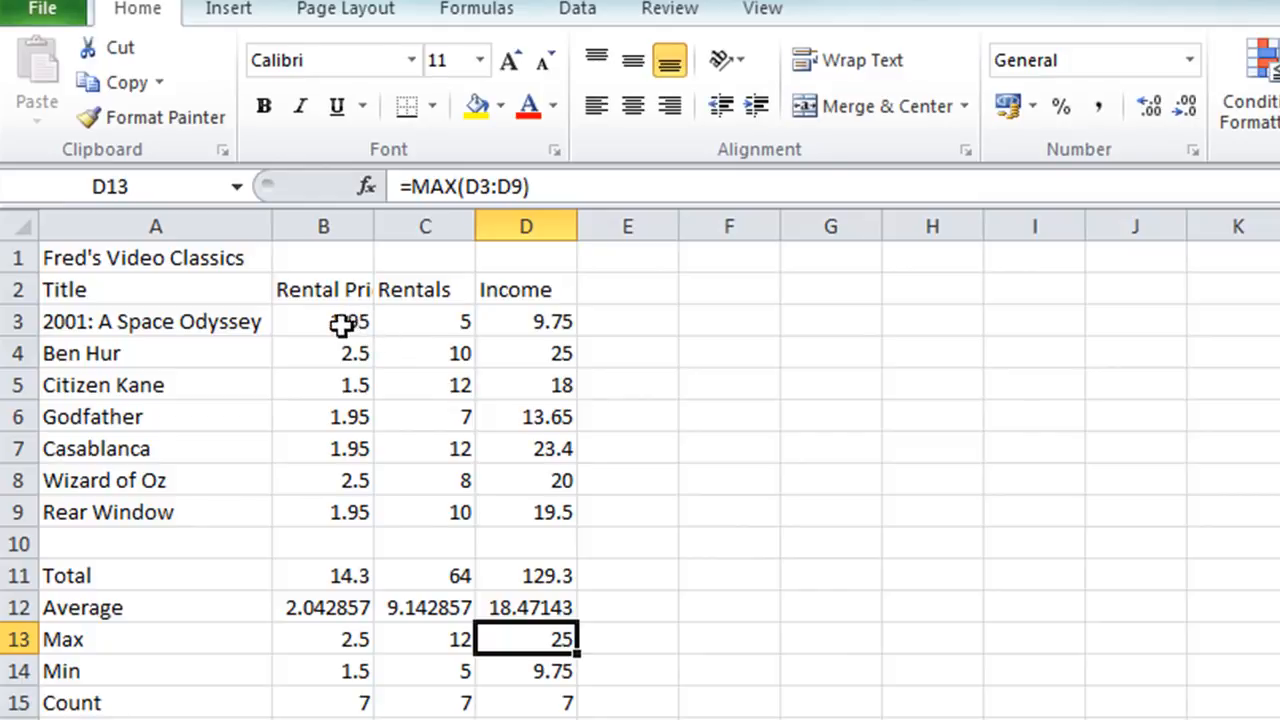
{"action": "left_click_drag", "start_coordinate": [333, 323], "coordinate": [341, 512]}
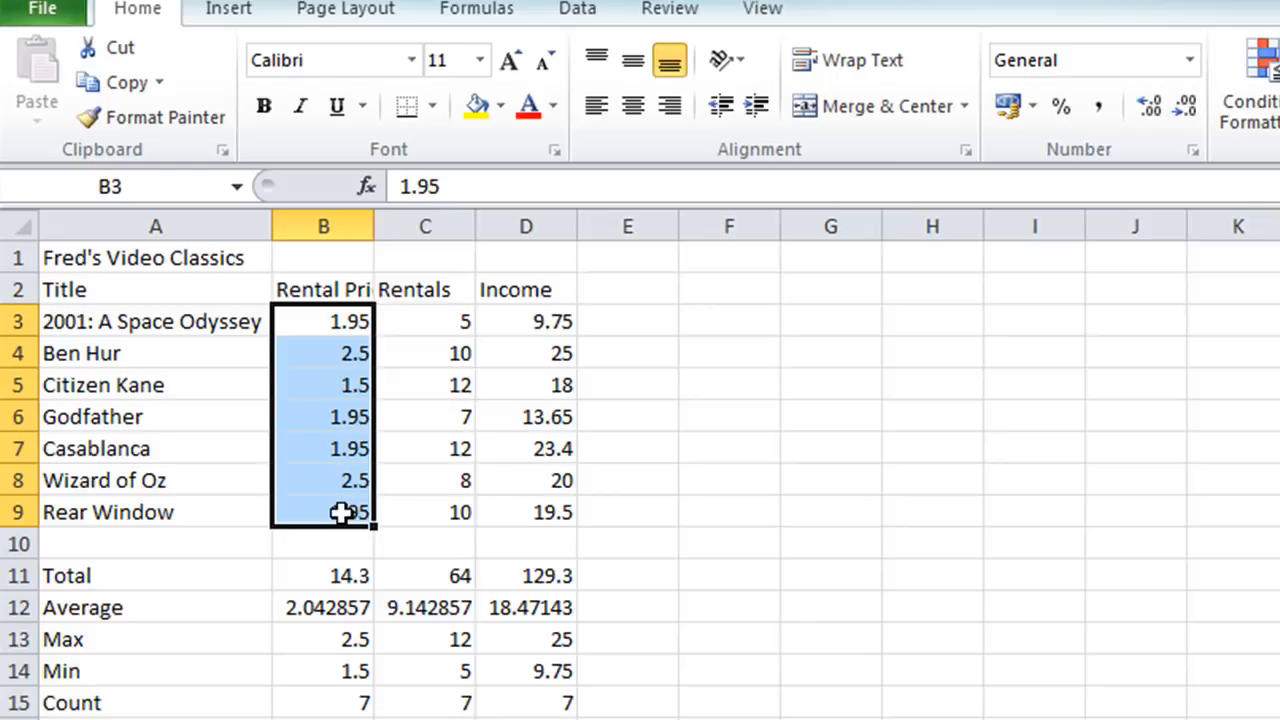
{"action": "left_click", "coordinate": [1007, 104]}
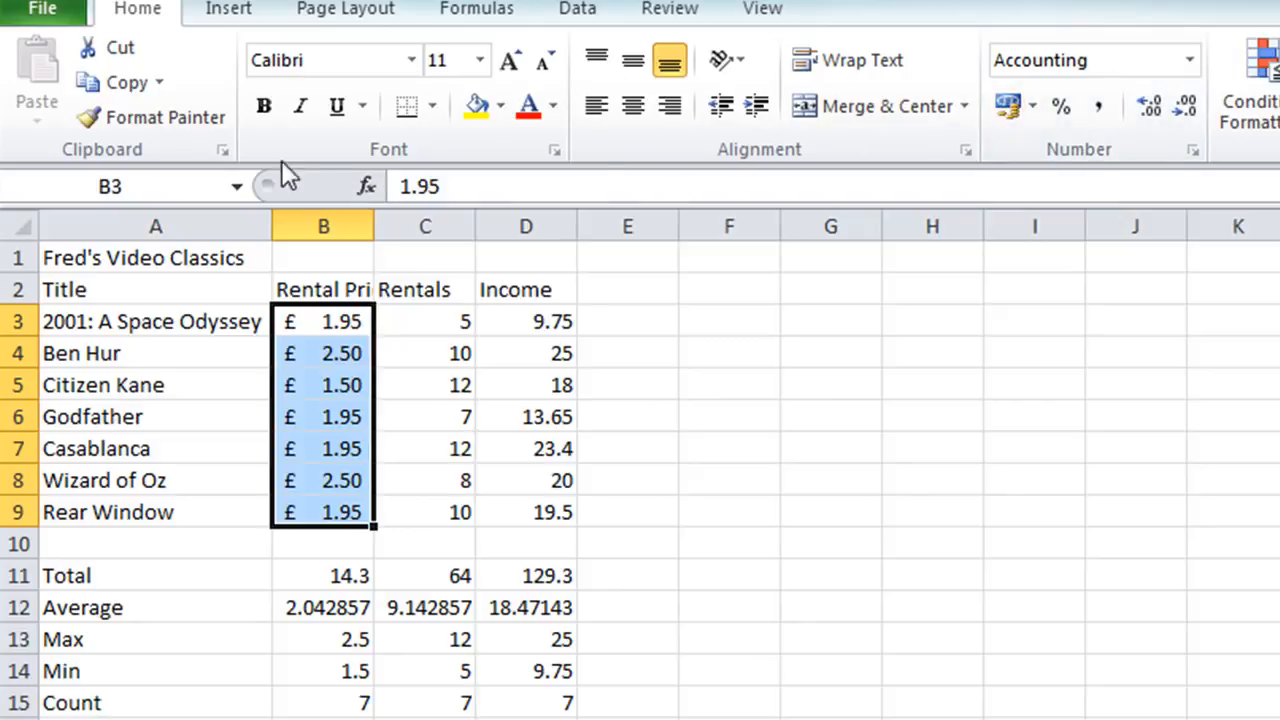
{"action": "left_click", "coordinate": [151, 117]}
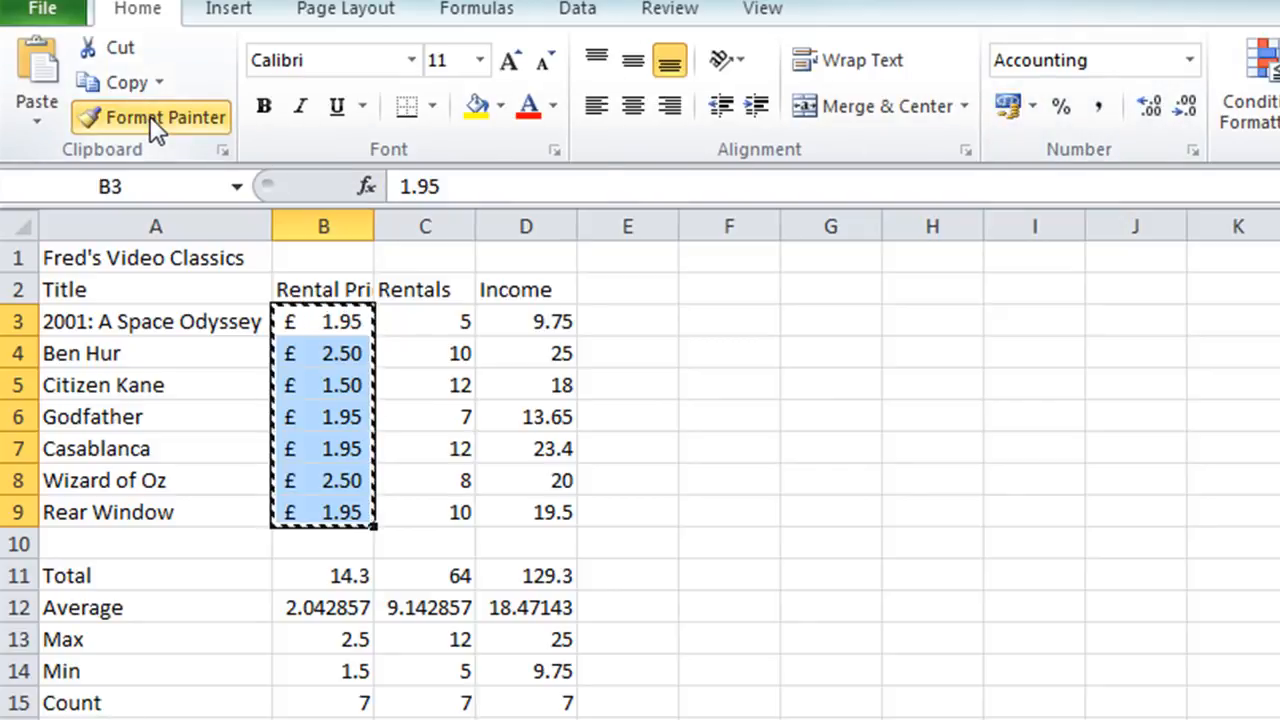
{"action": "left_click", "coordinate": [522, 321]}
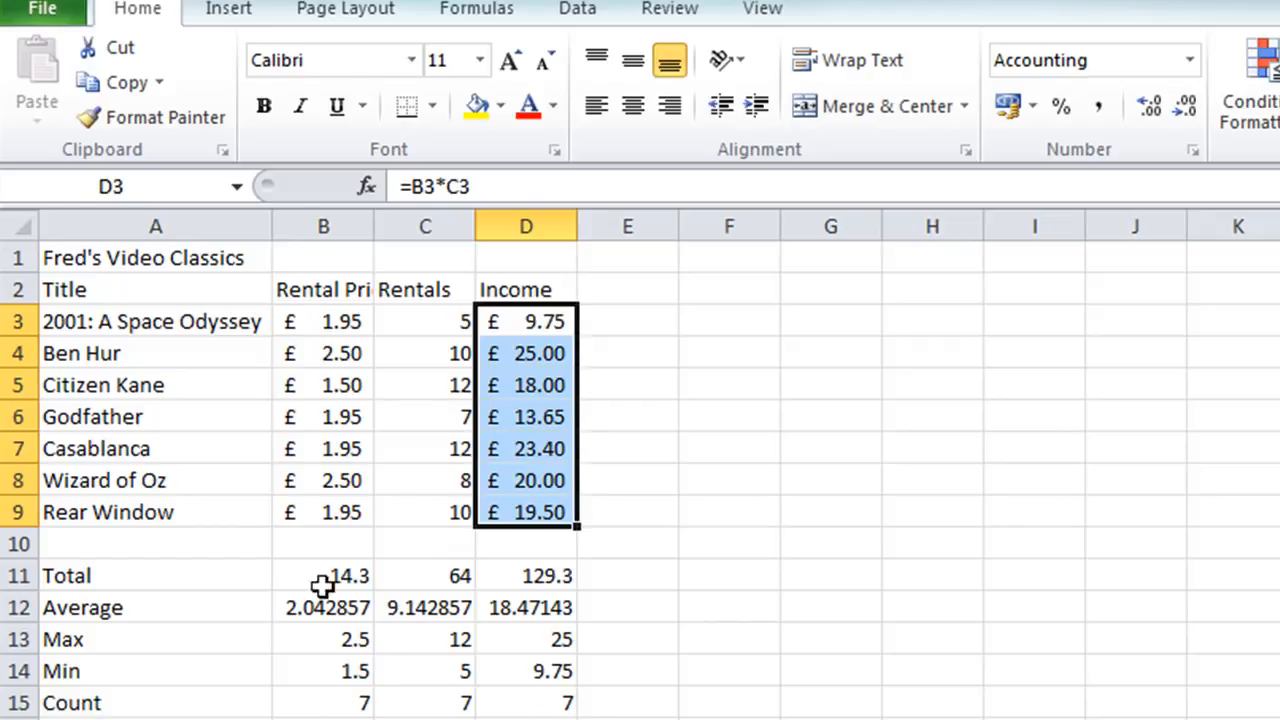
Apply the £ Accounting format to the Total, Average, Max and Min cells in B11:B14 and D11:D14 together.
{"action": "left_click_drag", "start_coordinate": [322, 580], "coordinate": [331, 662]}
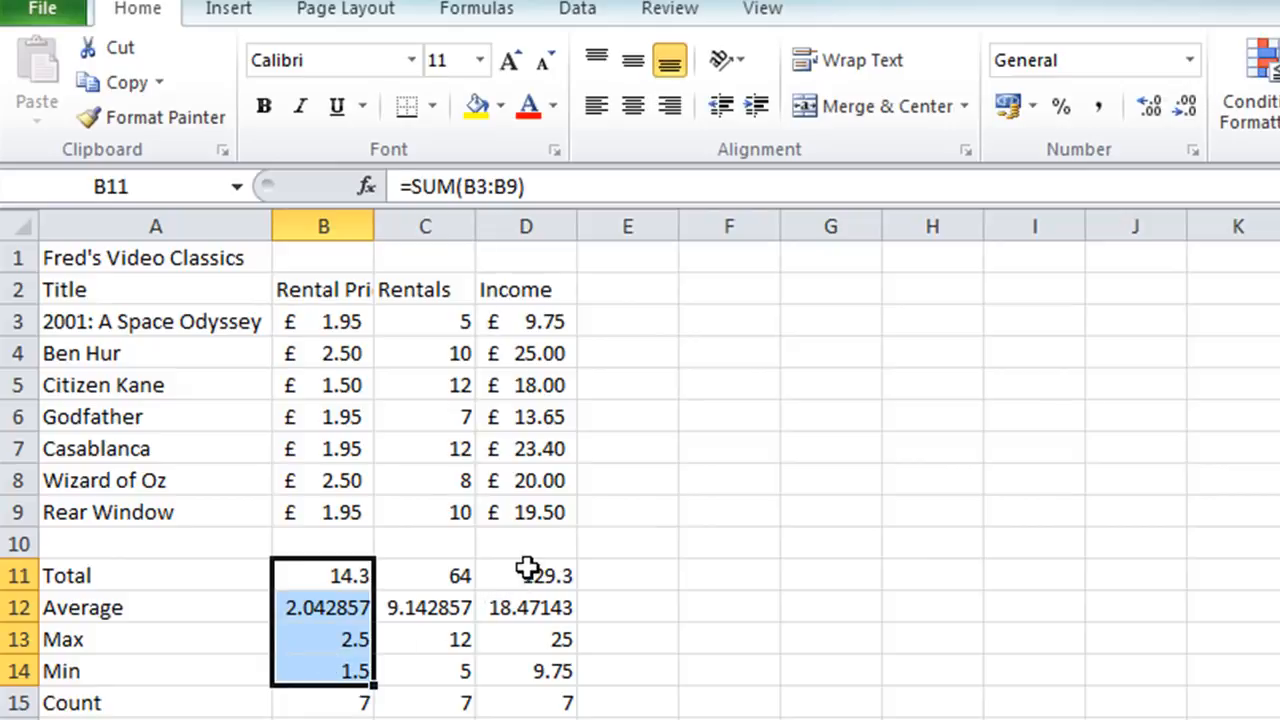
{"action": "left_click_drag", "start_coordinate": [527, 568], "coordinate": [533, 668]}
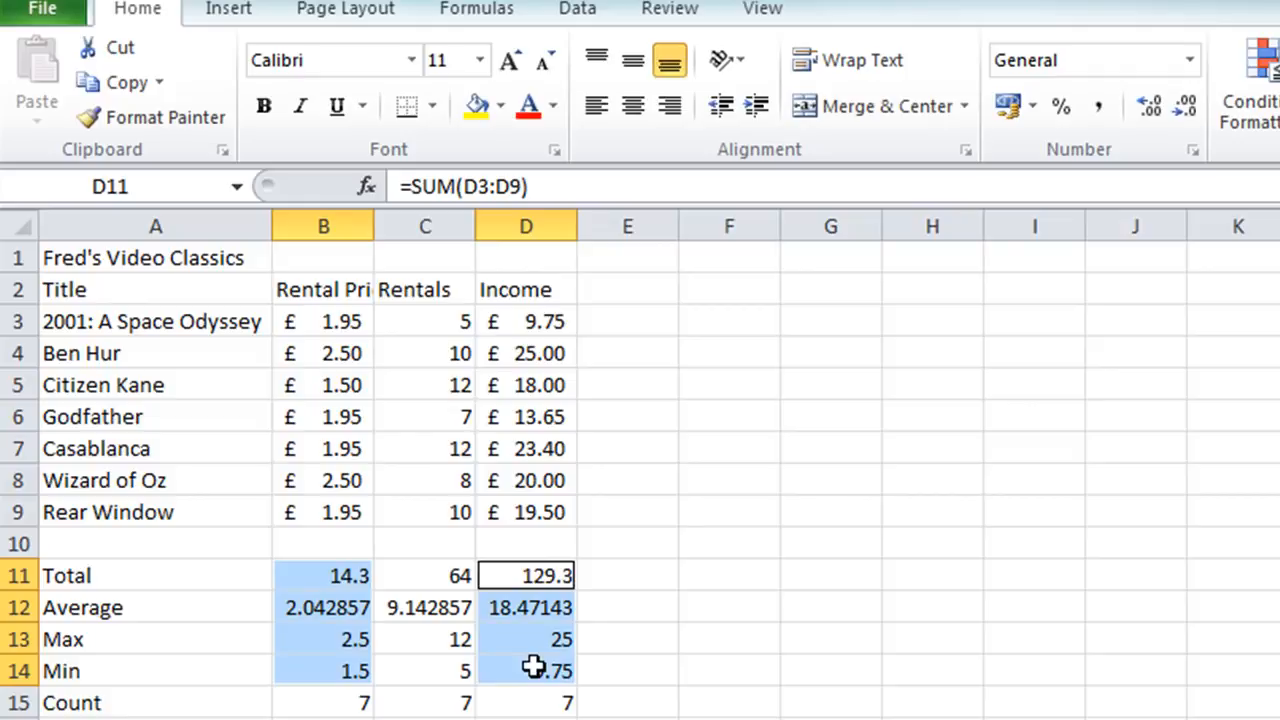
{"action": "left_click", "coordinate": [1008, 106]}
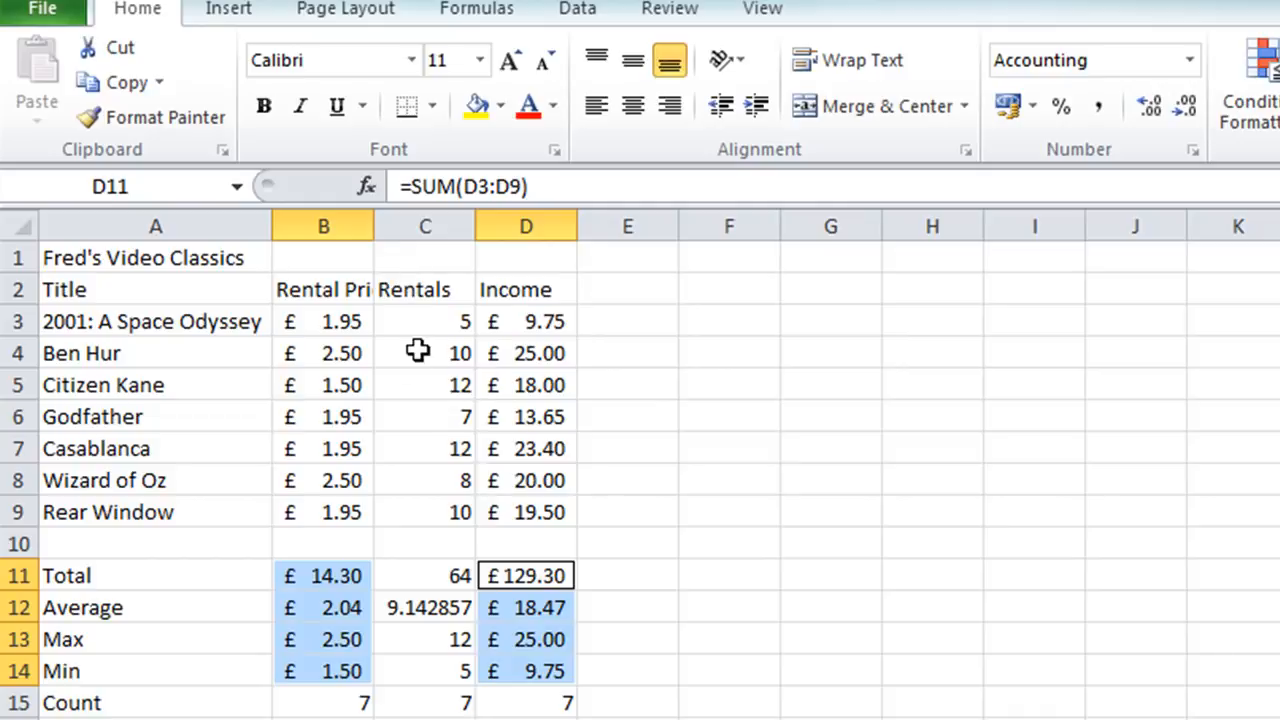
Center the Rentals figures in C3:C9 and the summary values in C11:C15.
{"action": "left_click", "coordinate": [438, 320]}
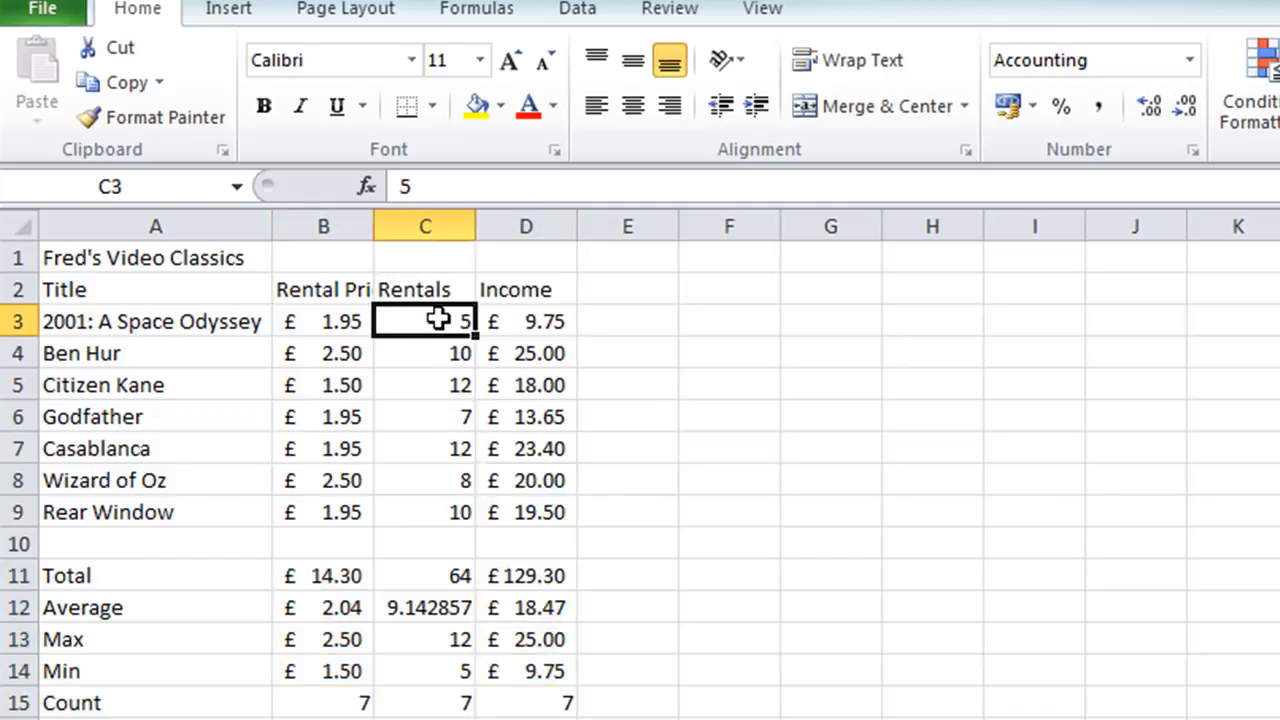
{"action": "left_click_drag", "start_coordinate": [438, 320], "coordinate": [420, 512]}
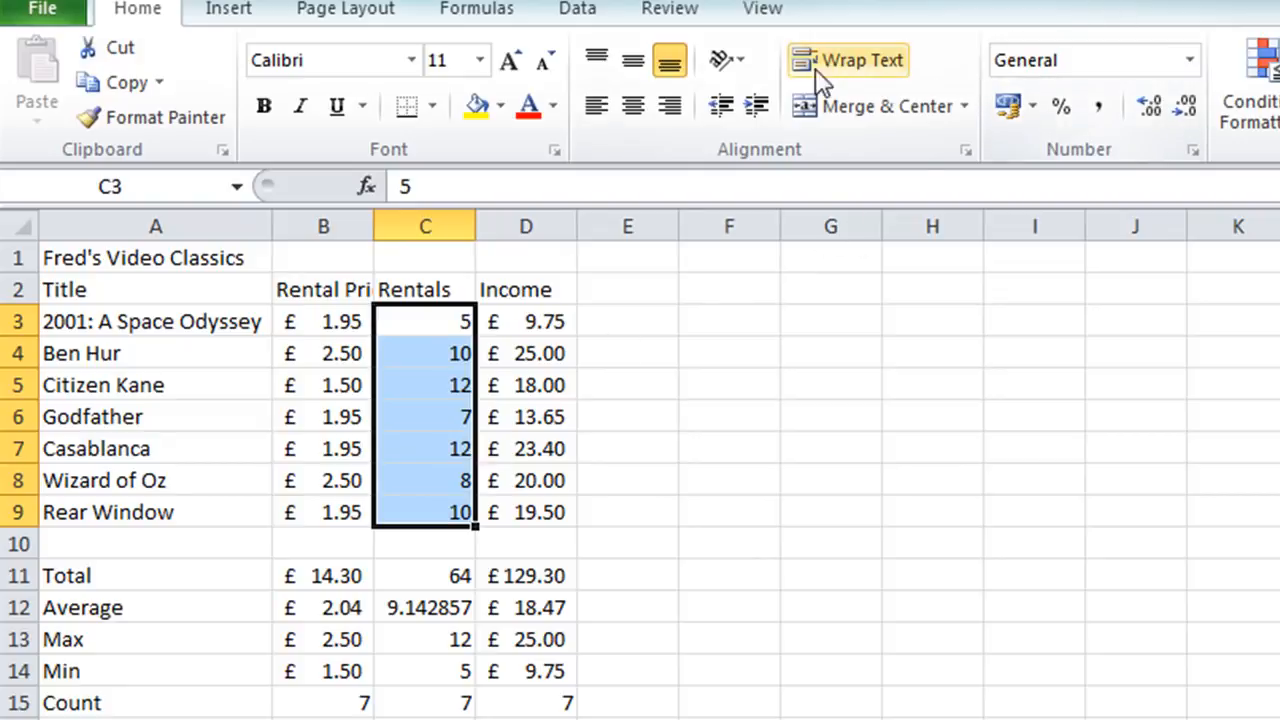
{"action": "left_click", "coordinate": [633, 120]}
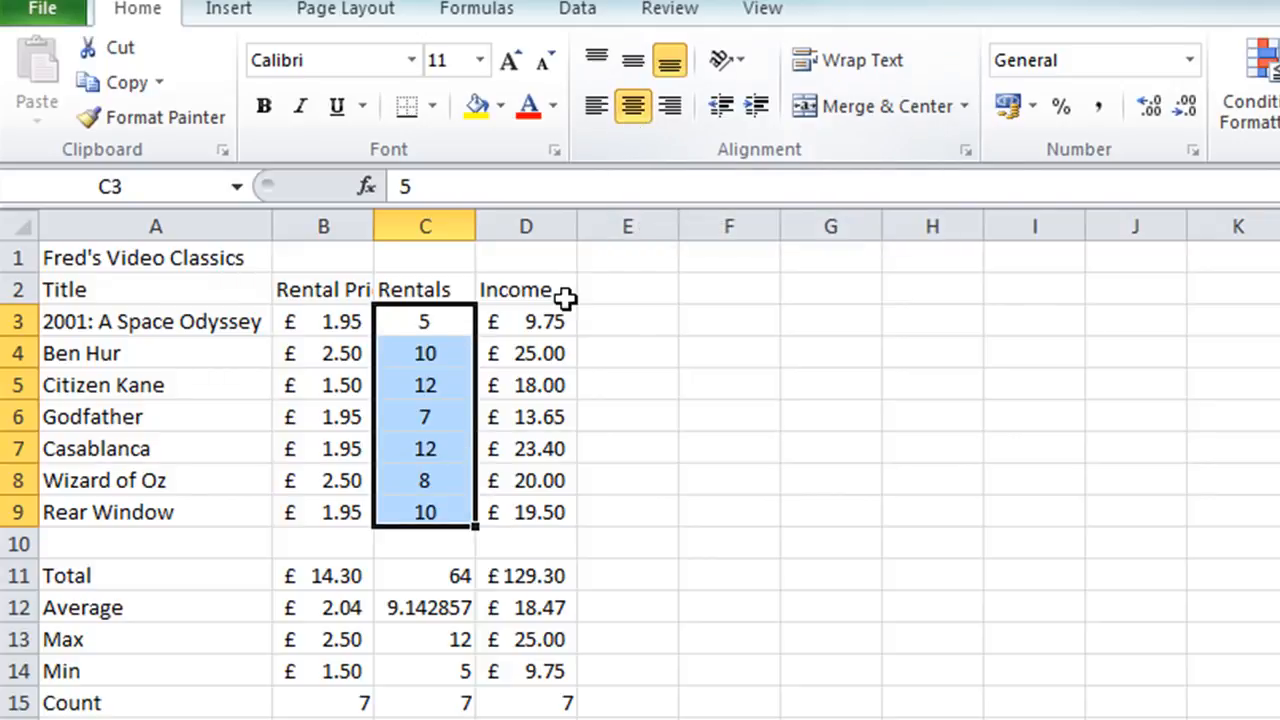
{"action": "left_click", "coordinate": [430, 576]}
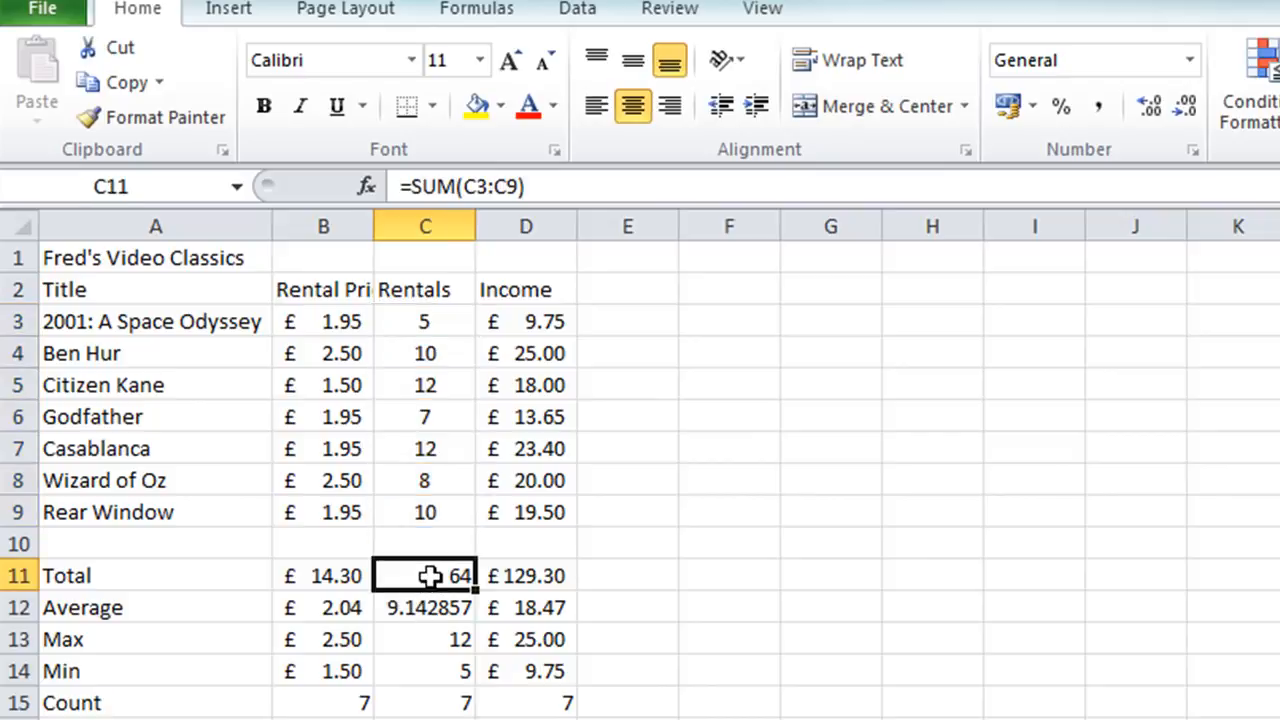
{"action": "left_click_drag", "start_coordinate": [430, 576], "coordinate": [425, 703]}
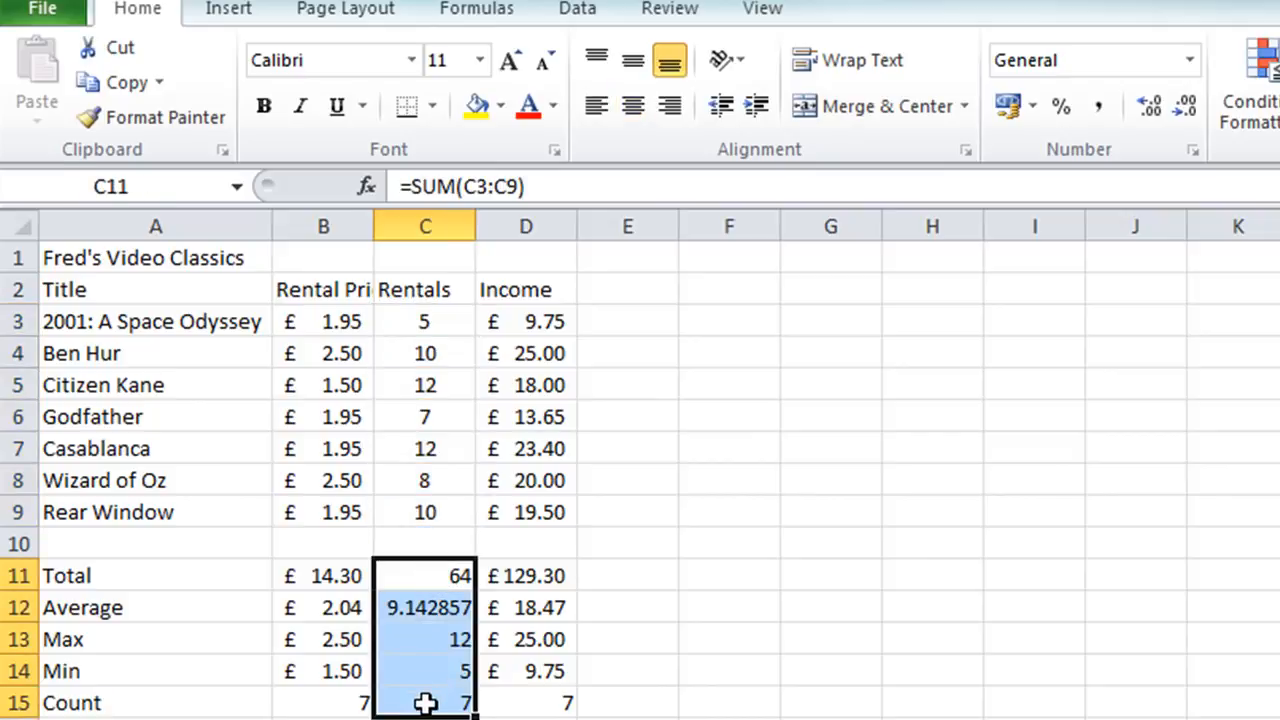
{"action": "left_click", "coordinate": [634, 106]}
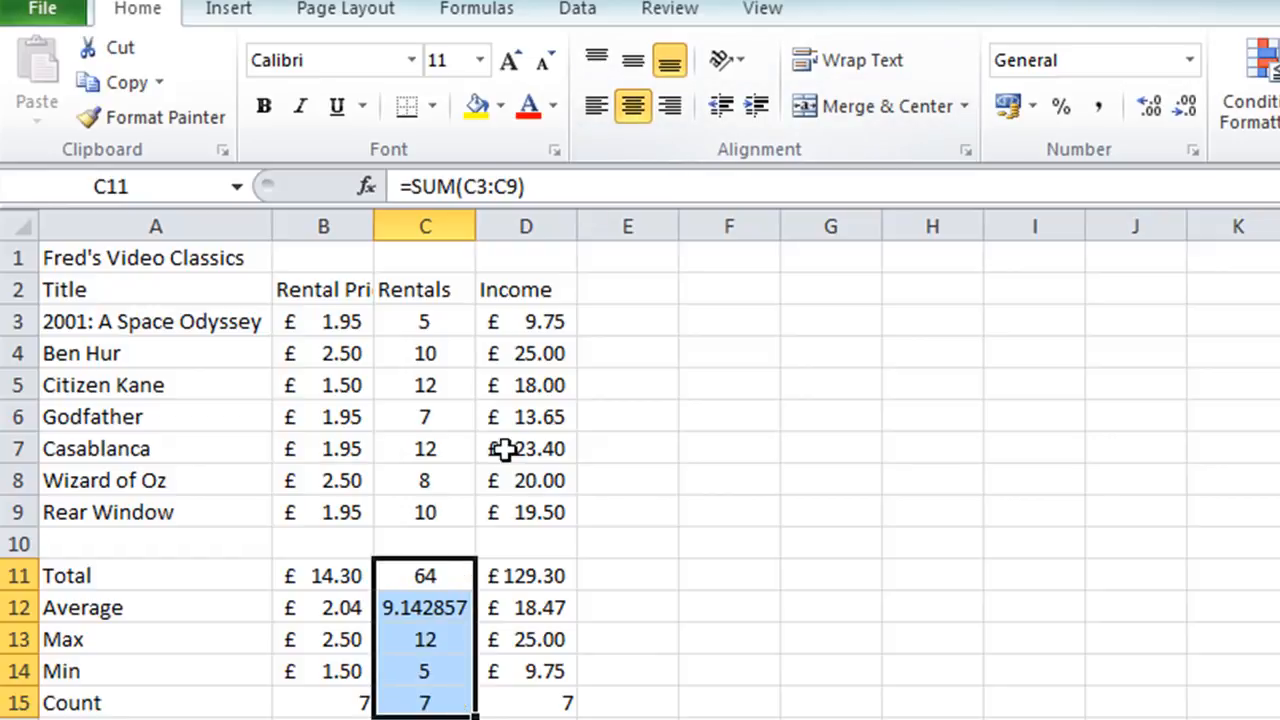
Reduce the average of the Rentals column, C12, to two decimal places.
{"action": "left_click", "coordinate": [421, 610]}
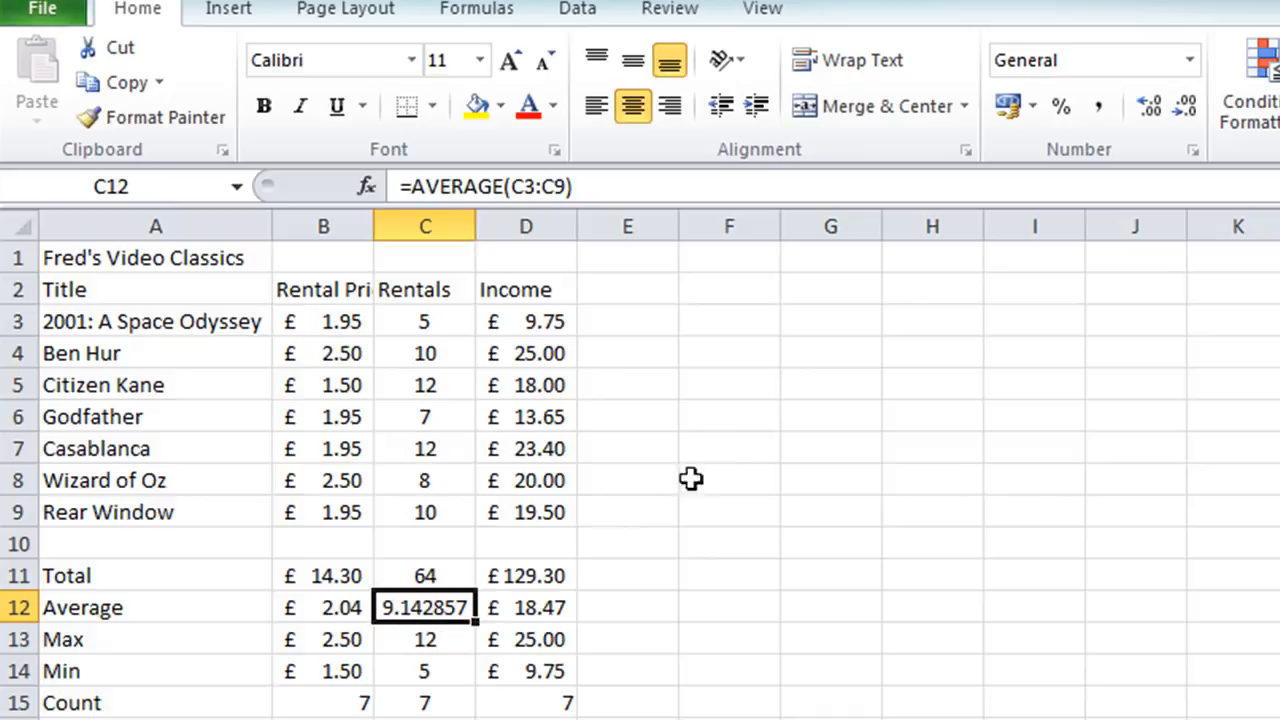
{"action": "left_click", "coordinate": [1186, 105]}
{"action": "left_click", "coordinate": [1187, 104]}
{"action": "left_click", "coordinate": [1187, 104]}
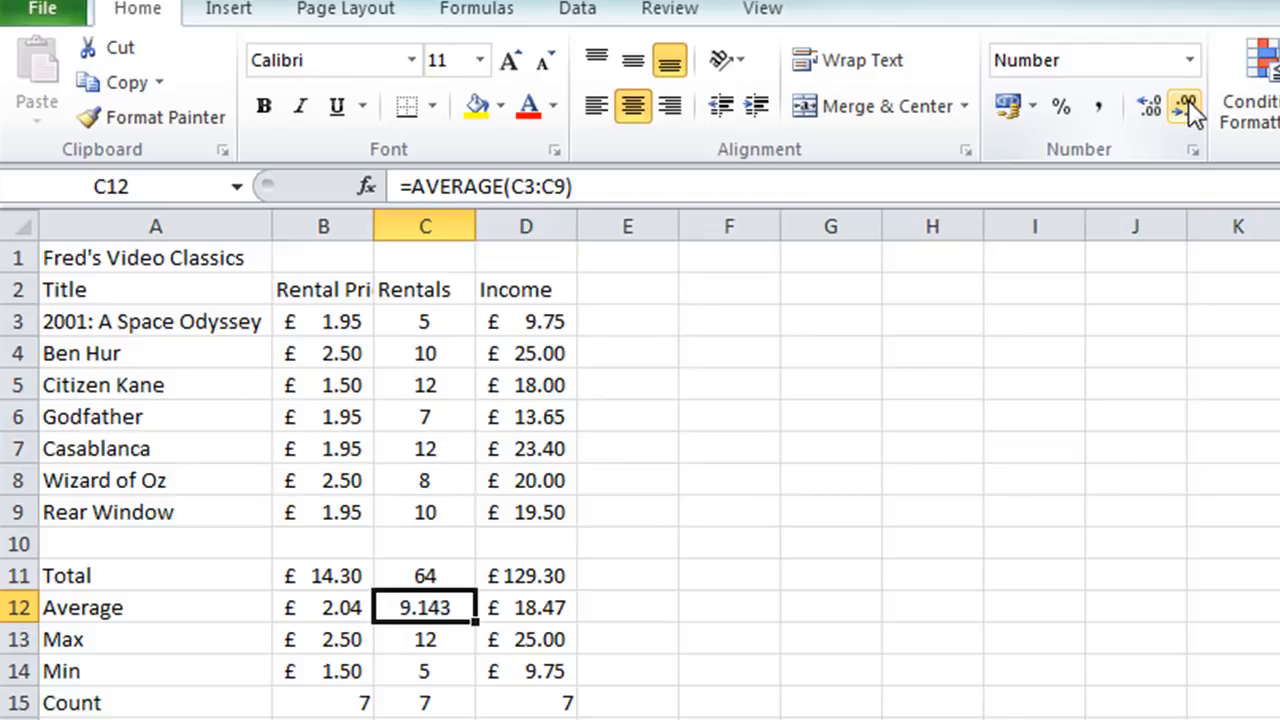
{"action": "left_click", "coordinate": [1187, 104]}
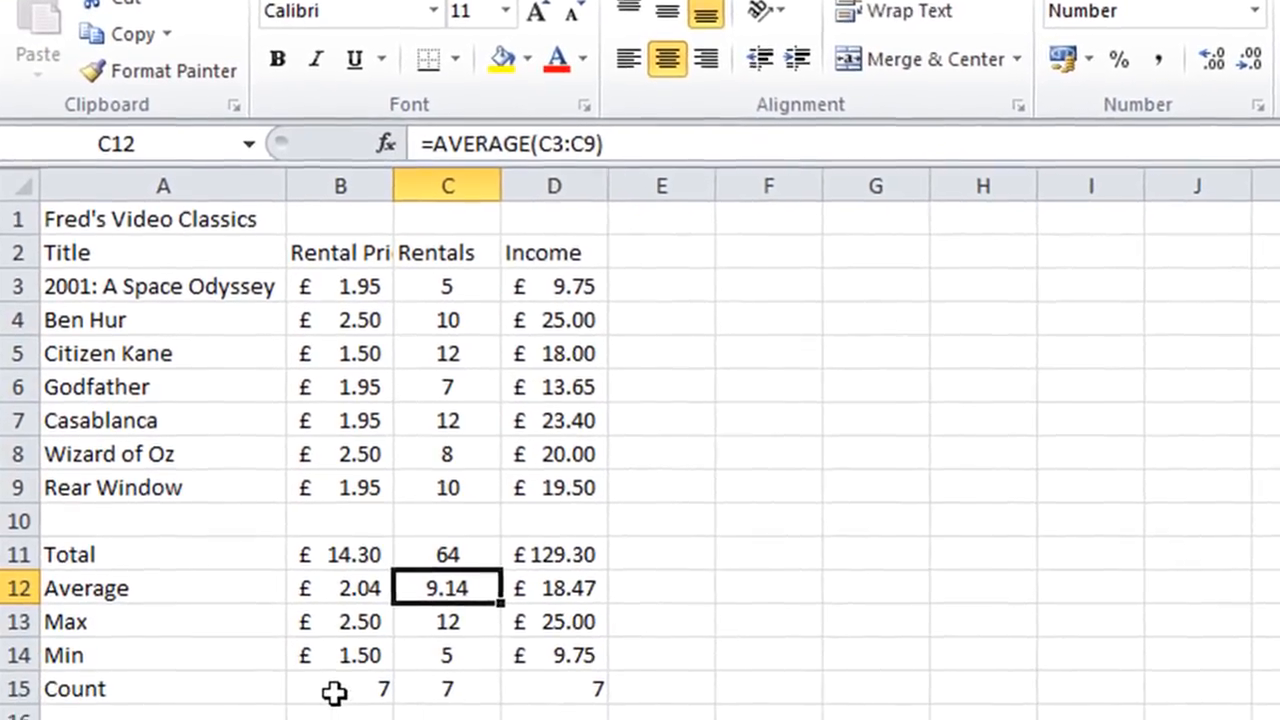
Copy the centered format of C15 to the Count cells B15 and D15 with Format Painter, and save the workbook.
{"action": "left_click", "coordinate": [460, 690]}
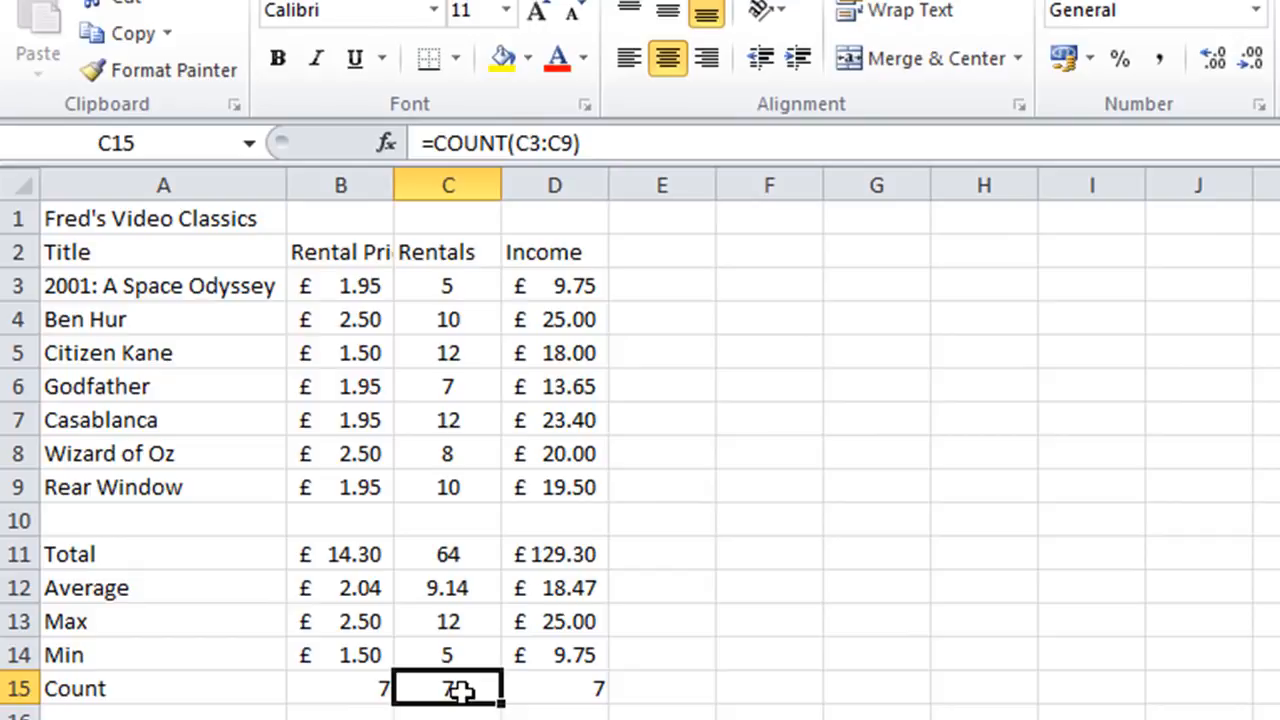
{"action": "left_click", "coordinate": [159, 54]}
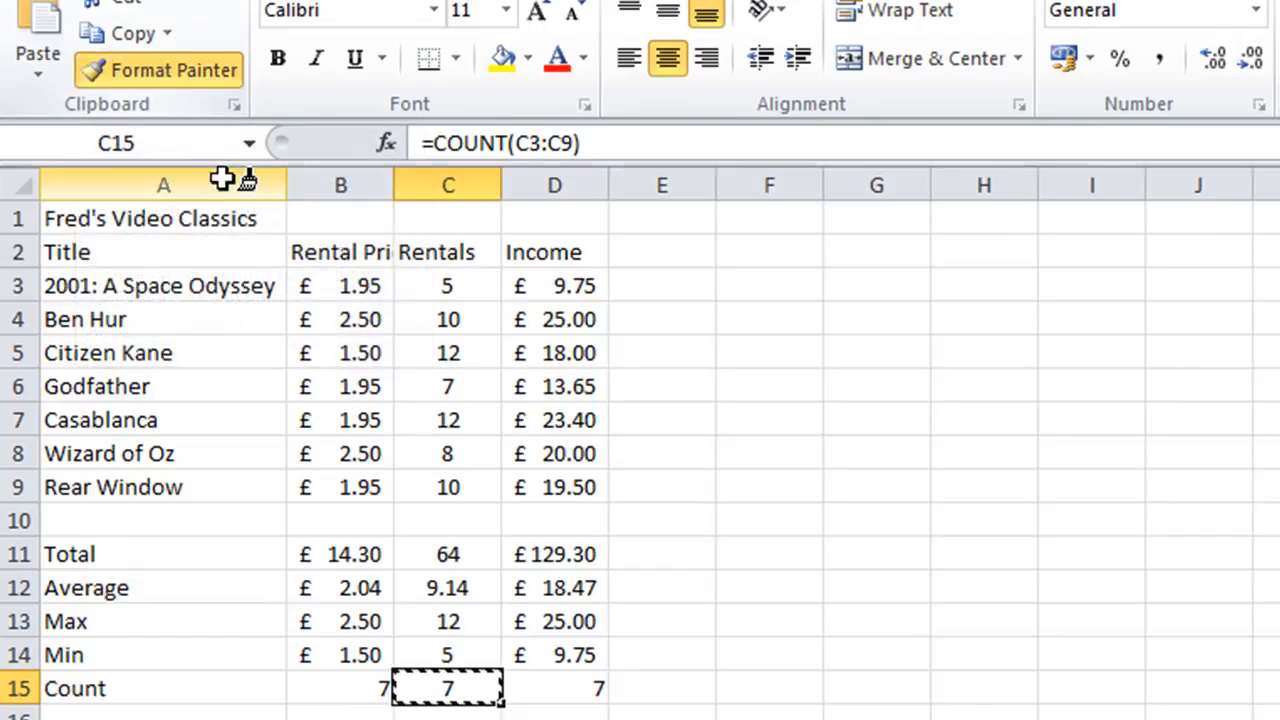
{"action": "left_click", "coordinate": [345, 697]}
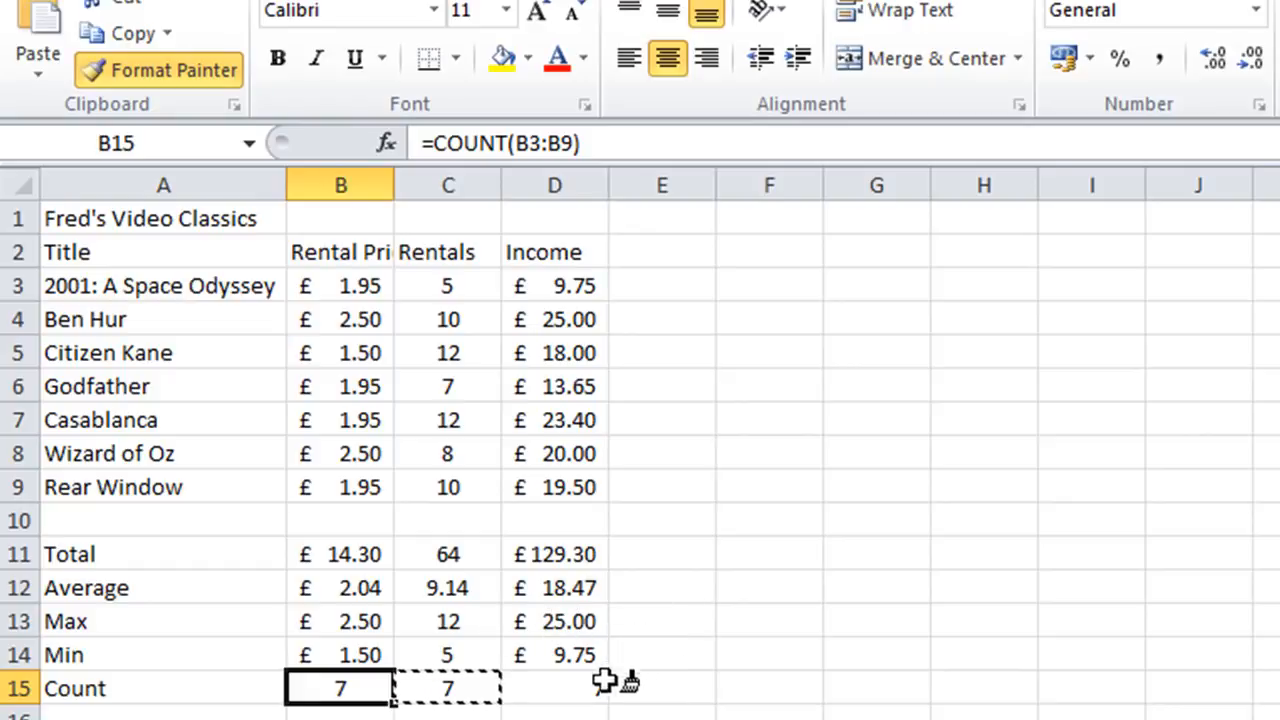
{"action": "left_click", "coordinate": [563, 689]}
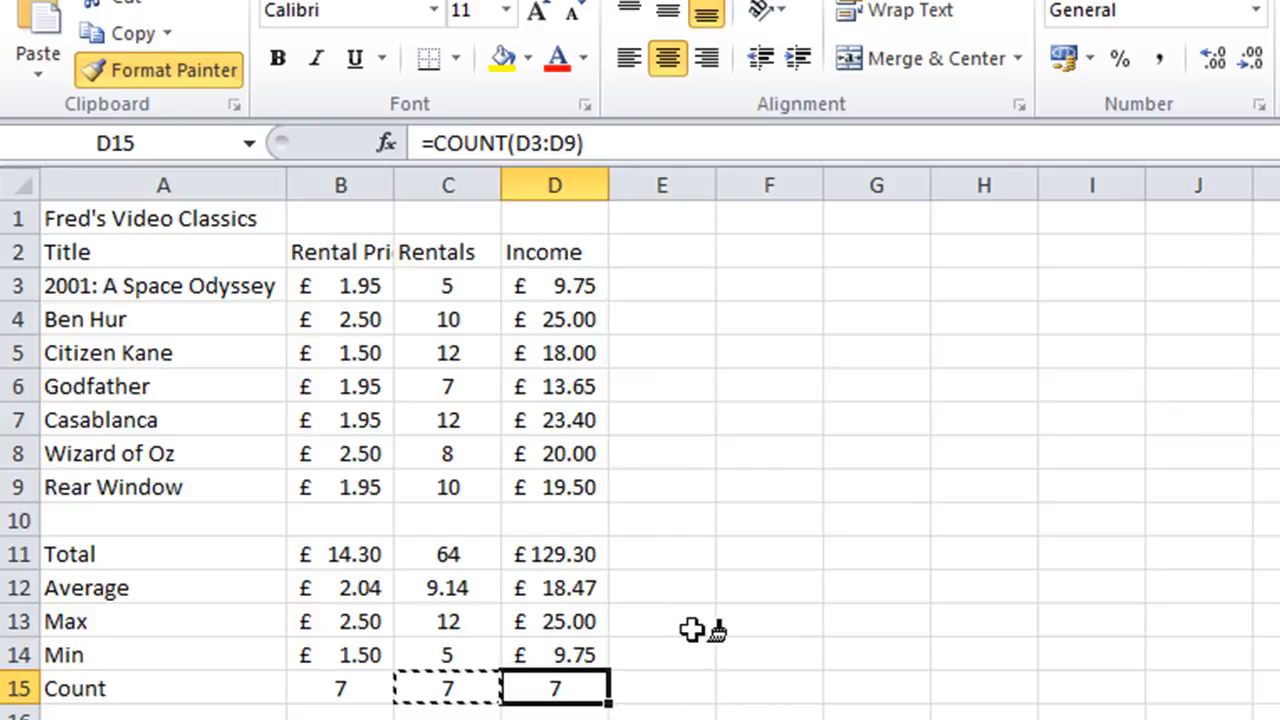
{"action": "key", "text": "Escape"}
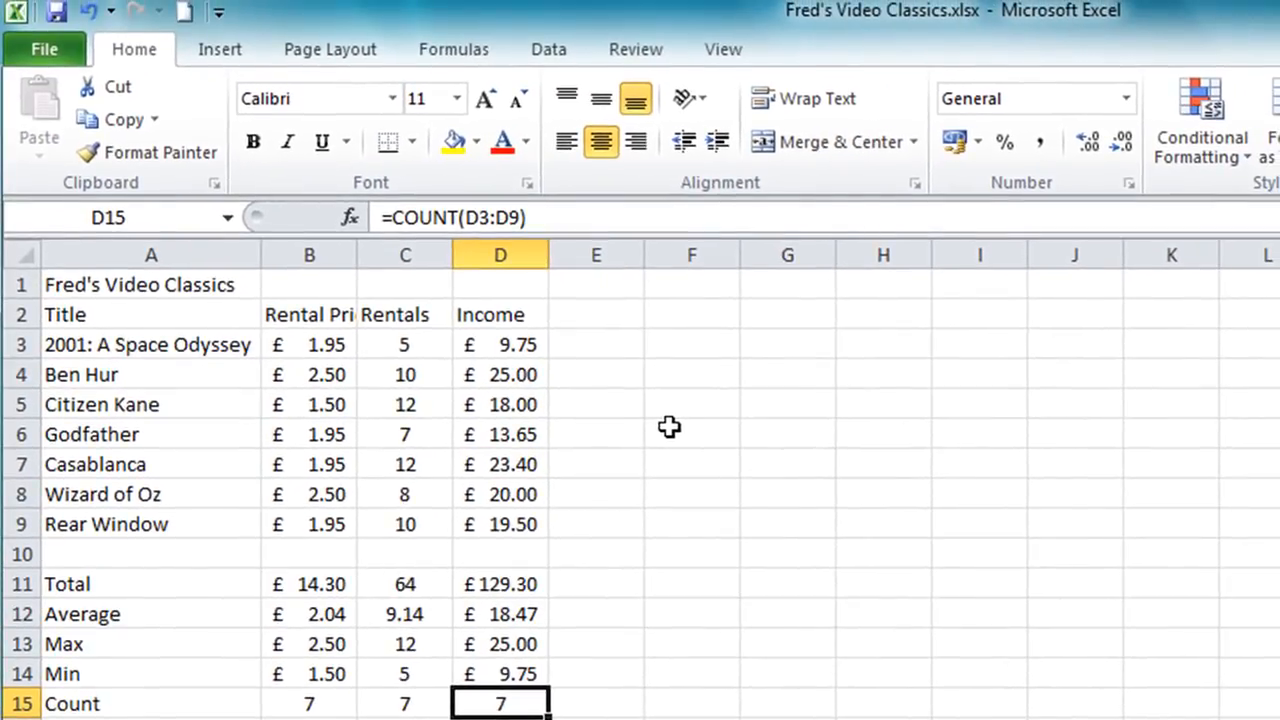
{"action": "left_click", "coordinate": [57, 12]}
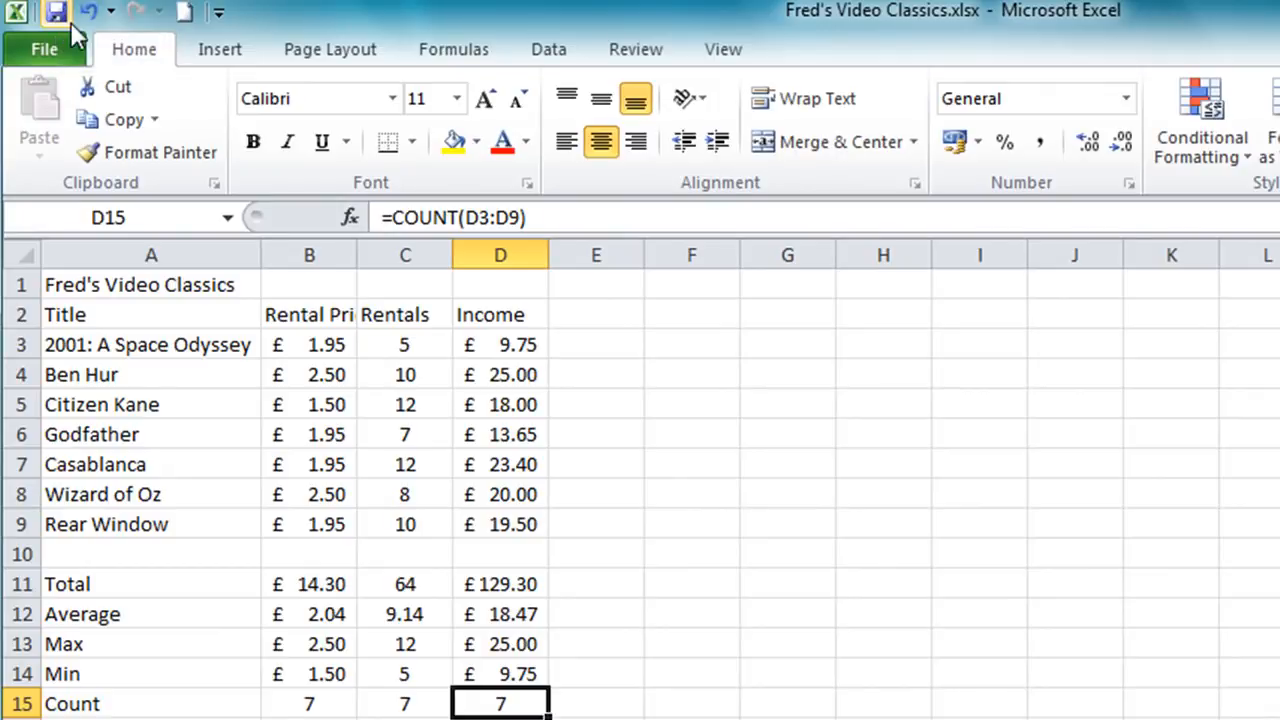